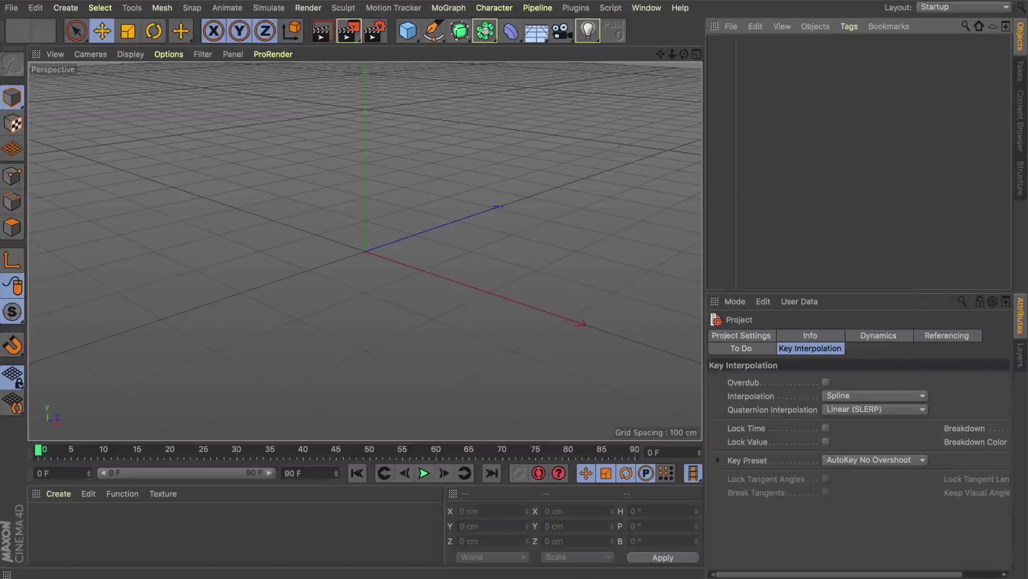
Create a MoText, centre-align it, and set its font to Giorgio Sans Bold Italic.
{"action": "left_click", "coordinate": [449, 8]}
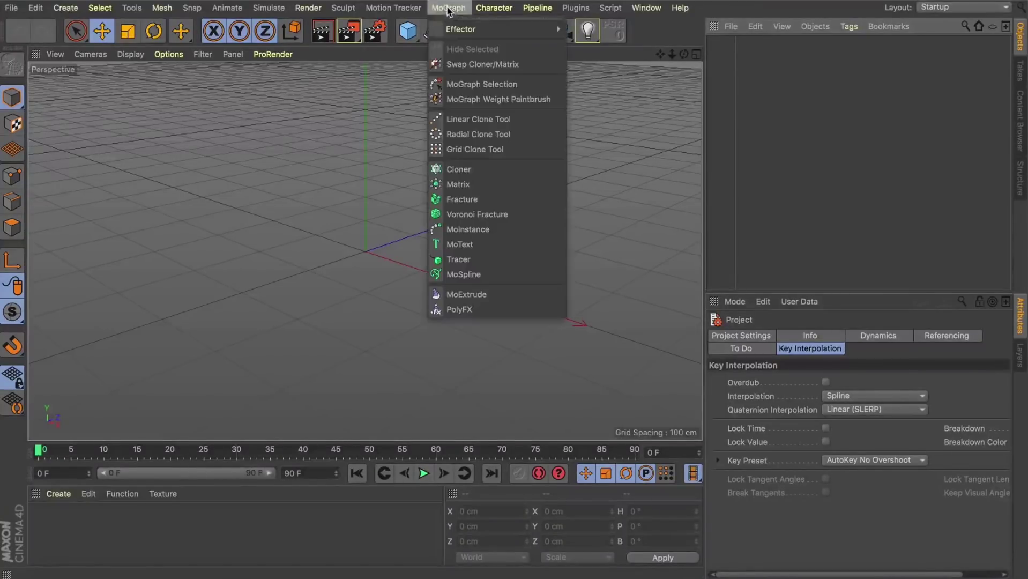
{"action": "left_click", "coordinate": [462, 245]}
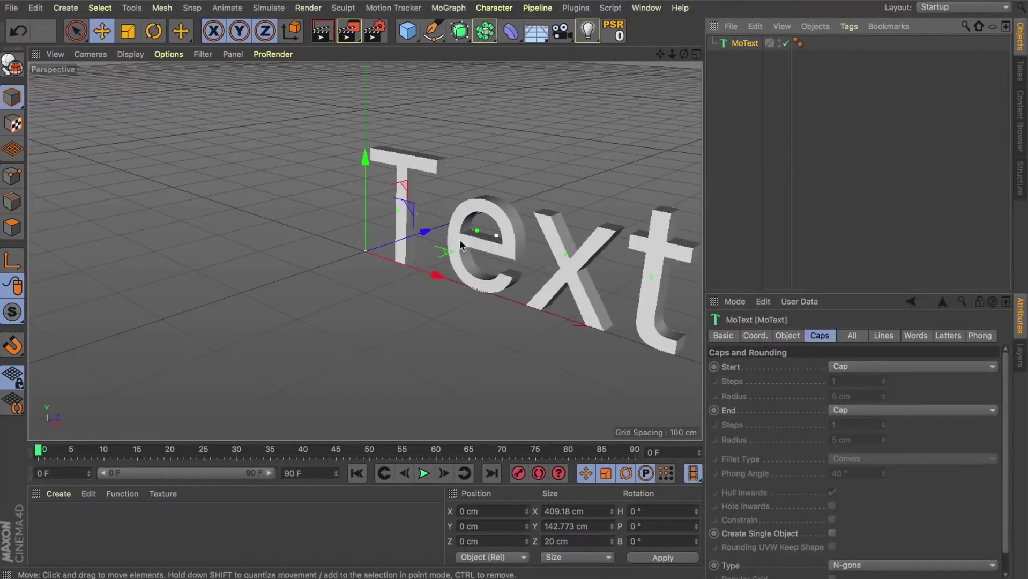
{"action": "left_click", "coordinate": [792, 336]}
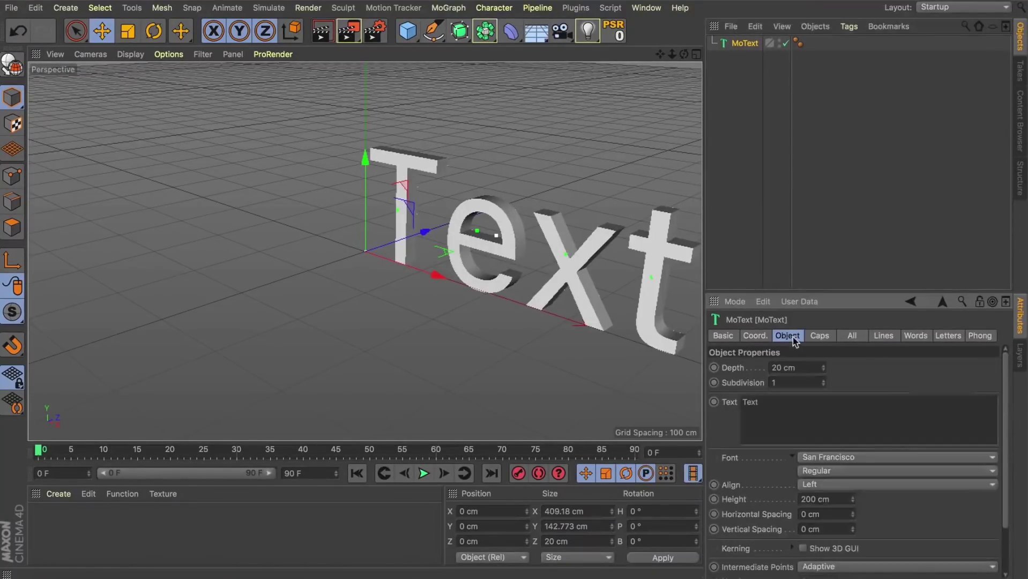
{"action": "left_click", "coordinate": [838, 485]}
{"action": "left_click", "coordinate": [835, 514]}
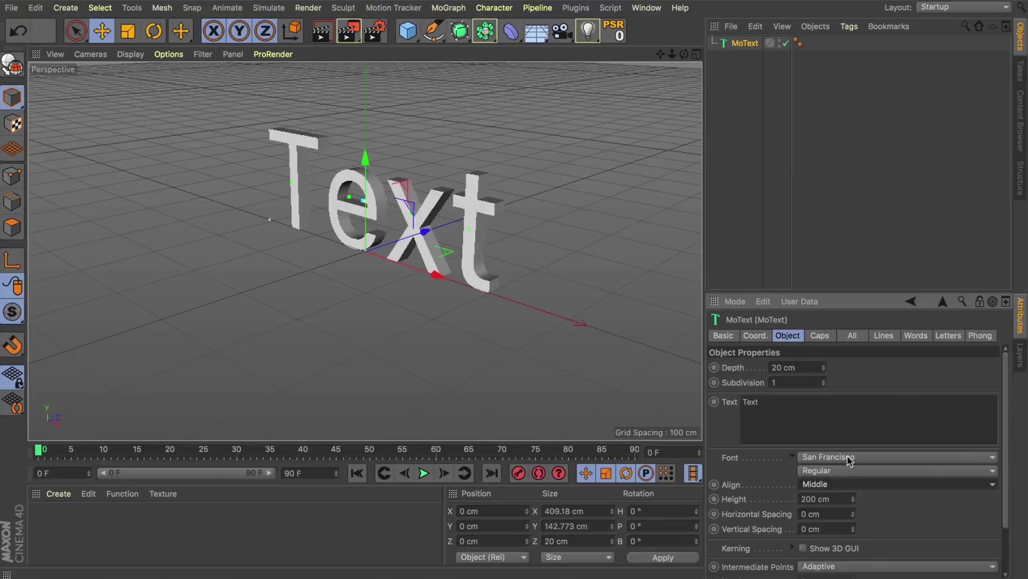
{"action": "left_click", "coordinate": [848, 459]}
{"action": "scroll", "coordinate": [855, 343], "scroll_direction": "up", "scroll_amount": 15}
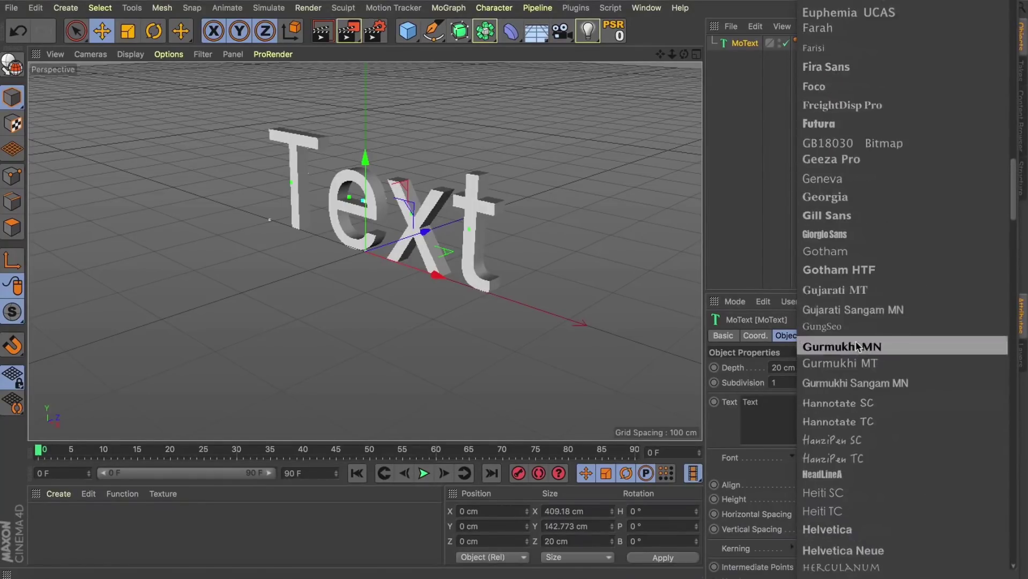
{"action": "left_click", "coordinate": [850, 235]}
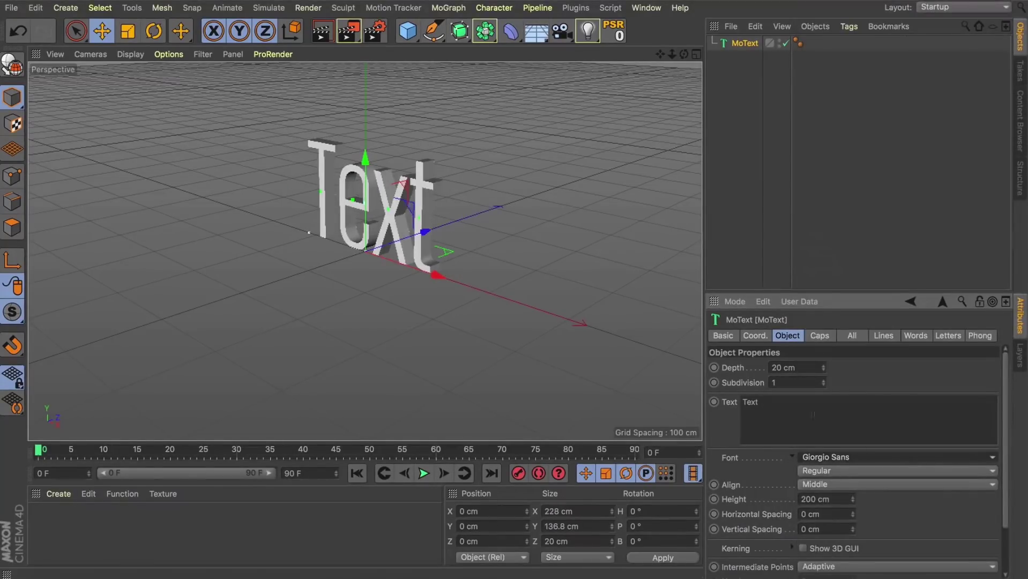
{"action": "left_click", "coordinate": [834, 476]}
{"action": "left_click", "coordinate": [825, 312]}
Change the text to DEFECT with 1 cm depth, then frame it head-on in the view.
{"action": "double_click", "coordinate": [781, 411]}
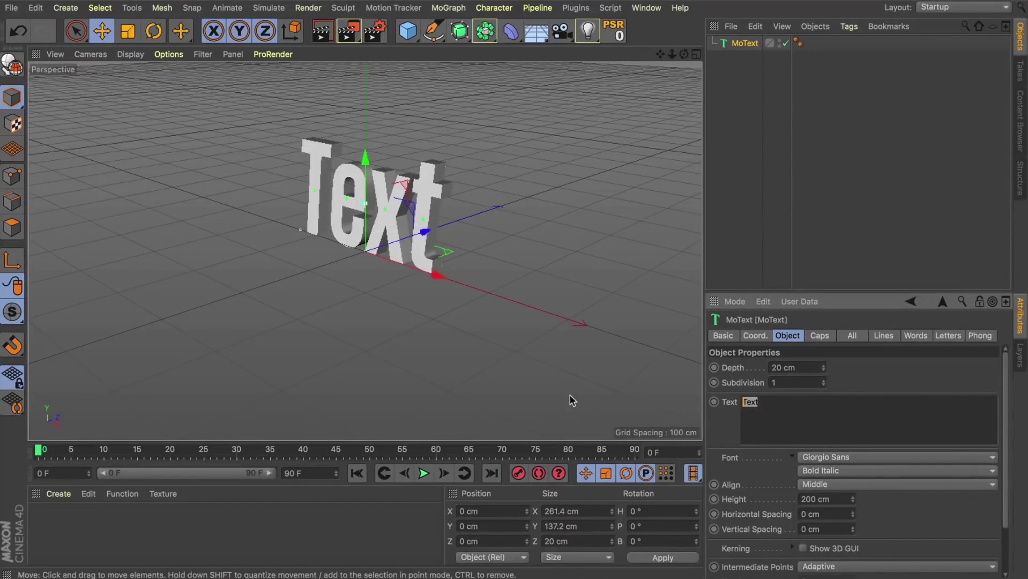
{"action": "type", "text": "DEF"}
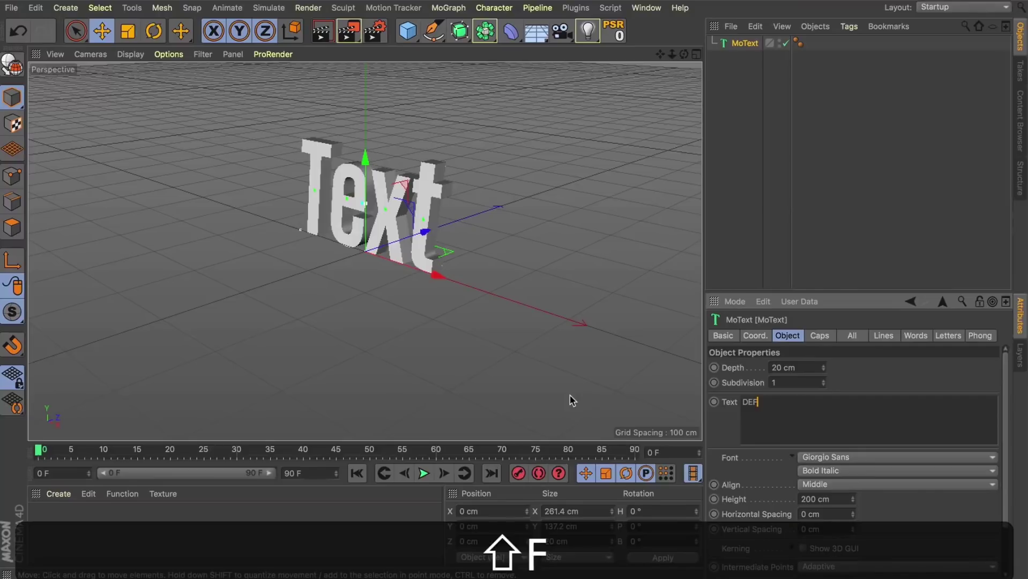
{"action": "type", "text": "ECT"}
{"action": "key", "text": "shift+Return"}
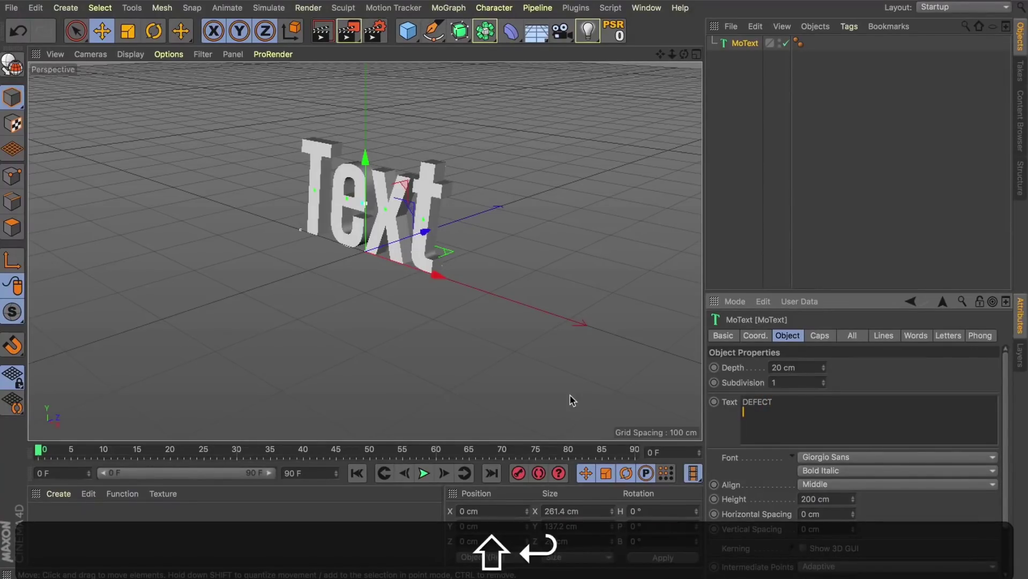
{"action": "key", "text": "BackSpace"}
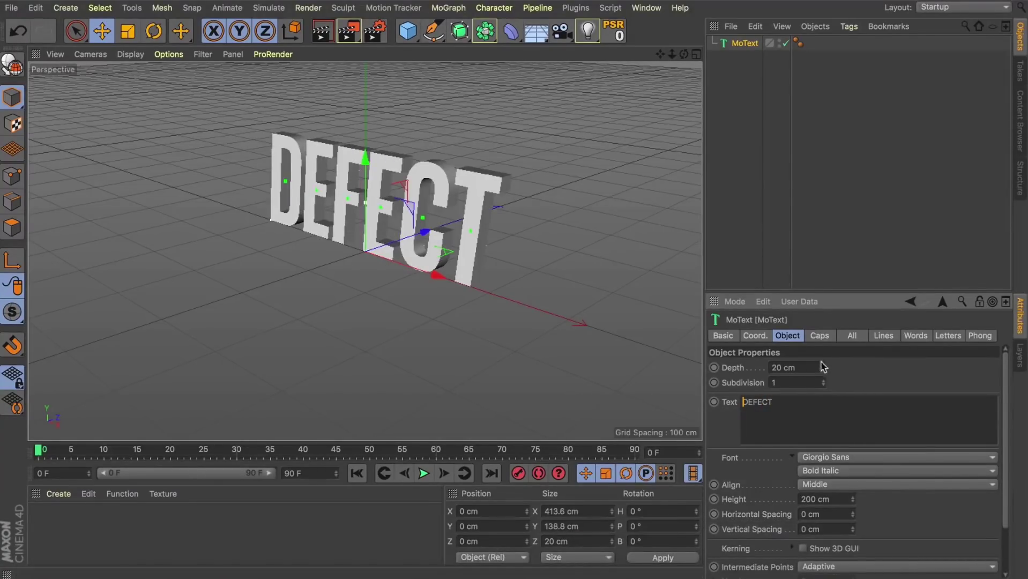
{"action": "double_click", "coordinate": [782, 367]}
{"action": "type", "text": "1"}
{"action": "key", "text": "Return"}
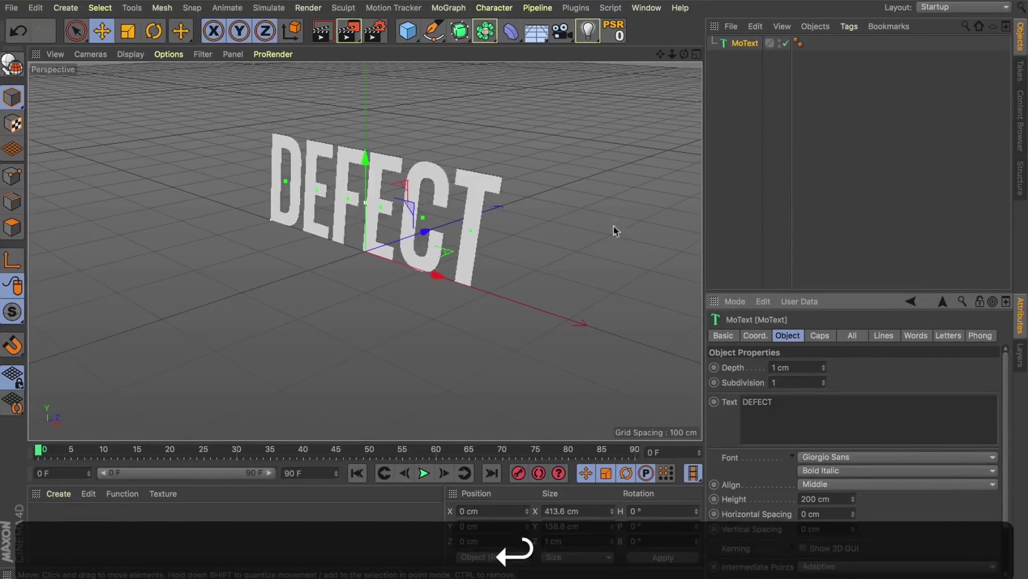
{"action": "key", "text": "s"}
{"action": "mouse_move", "coordinate": [683, 54]}
{"action": "left_mouse_down"}
{"action": "mouse_move", "coordinate": [660, 56]}
{"action": "mouse_move", "coordinate": [671, 56]}
{"action": "left_mouse_up"}
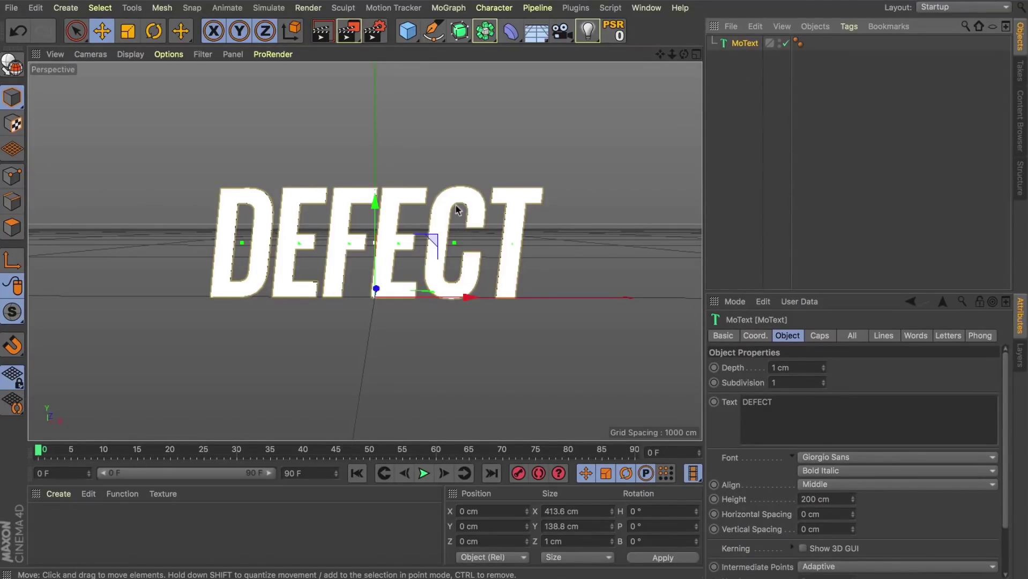
Parent DEFECT under a new Voronoi Fracture and delete its Point Generator - Distribution source.
{"action": "left_click", "coordinate": [448, 7]}
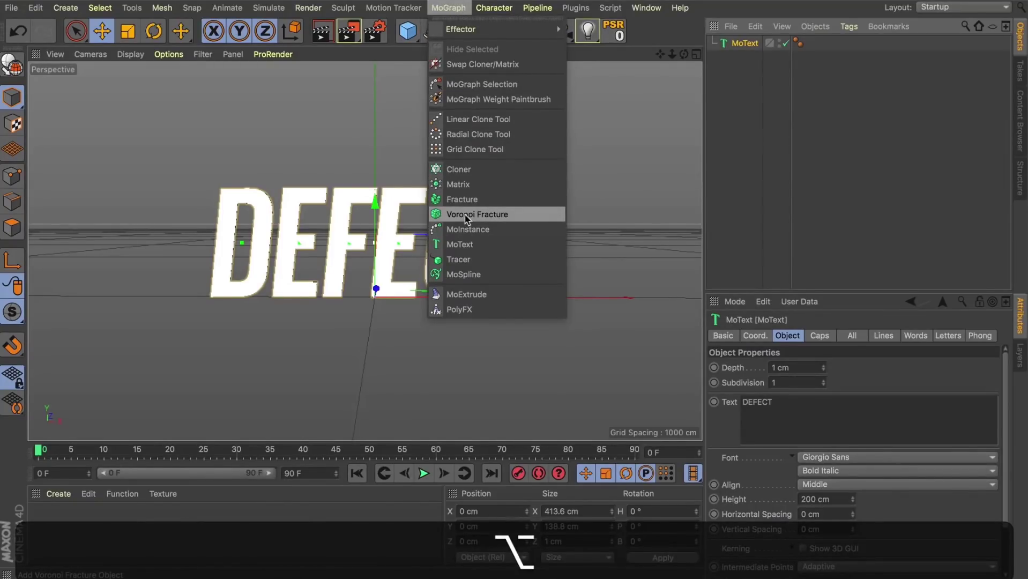
{"action": "left_click", "coordinate": [466, 216], "text": "alt"}
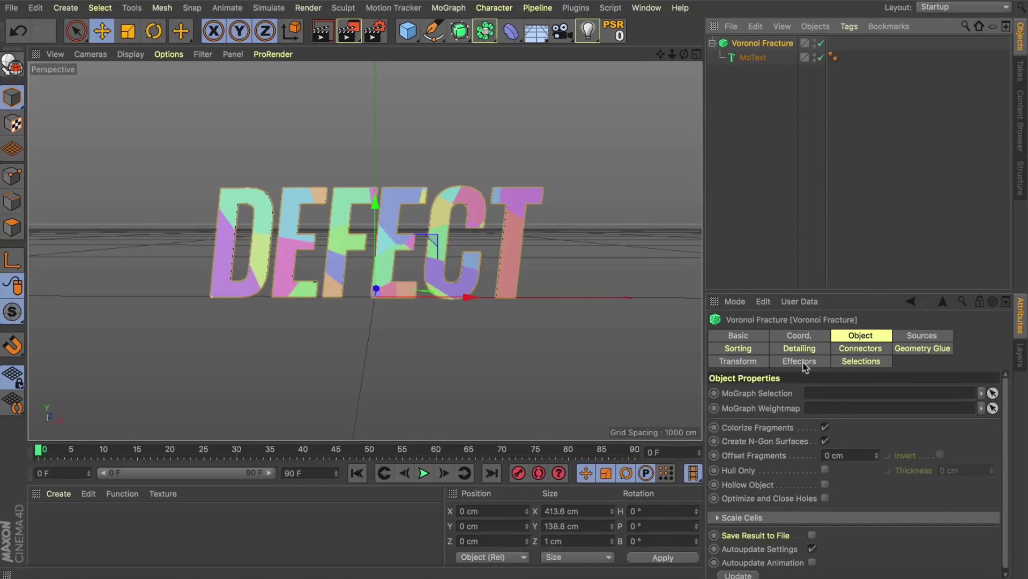
{"action": "left_click", "coordinate": [913, 334]}
{"action": "left_click", "coordinate": [808, 431]}
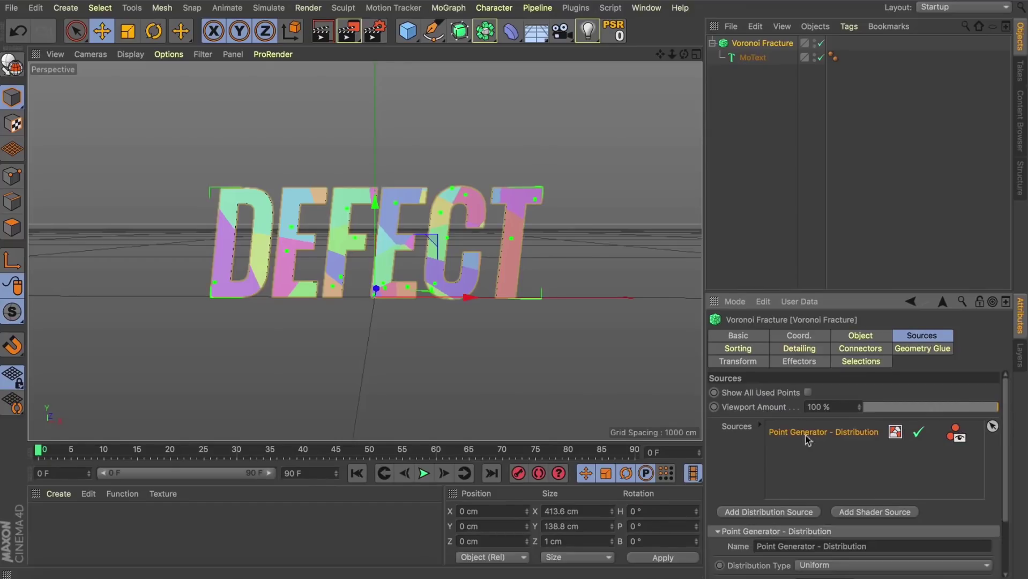
{"action": "key", "text": "BackSpace"}
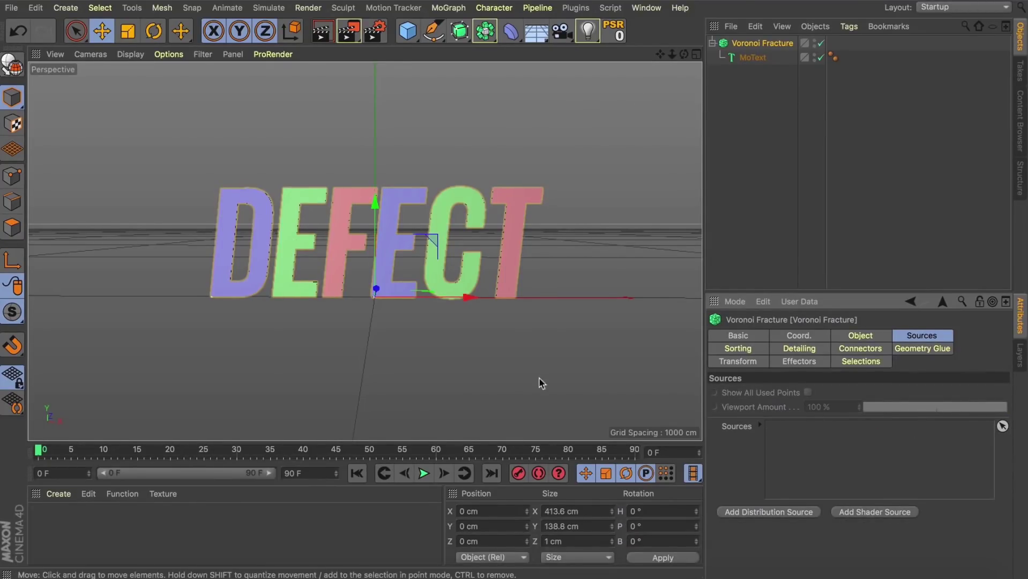
Draw a vertical spline with the Pen tool through the DEFECT text.
{"action": "left_click", "coordinate": [432, 32]}
{"action": "left_click_drag", "start_coordinate": [441, 44], "coordinate": [488, 53]}
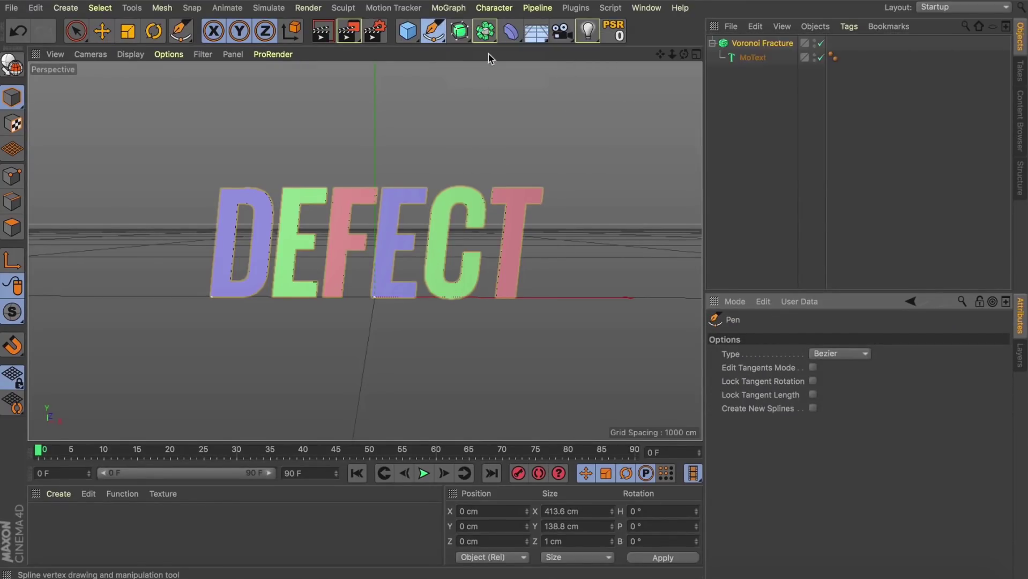
{"action": "left_click", "coordinate": [376, 174]}
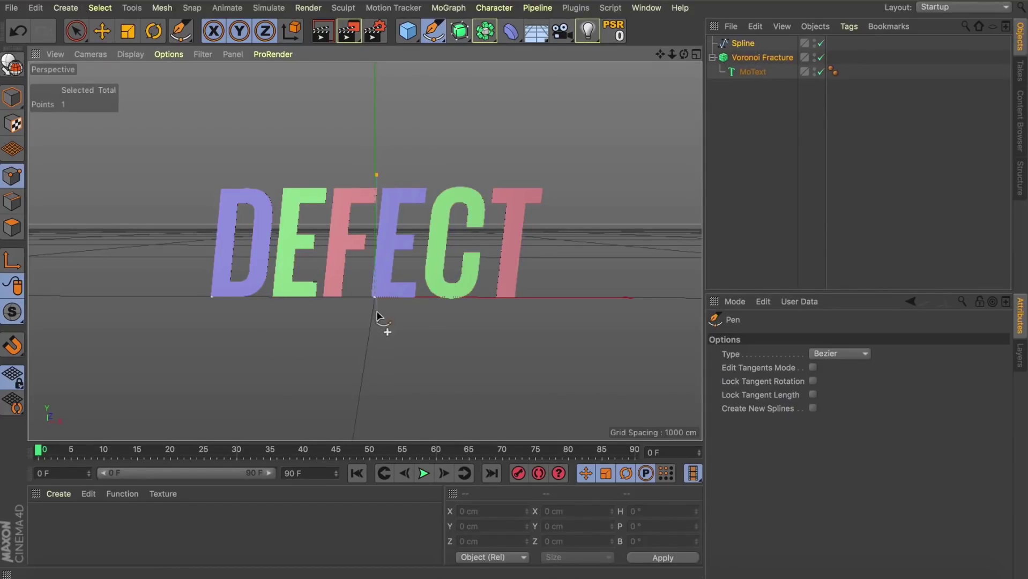
{"action": "key", "text": "shift"}
{"action": "key", "text": "e"}
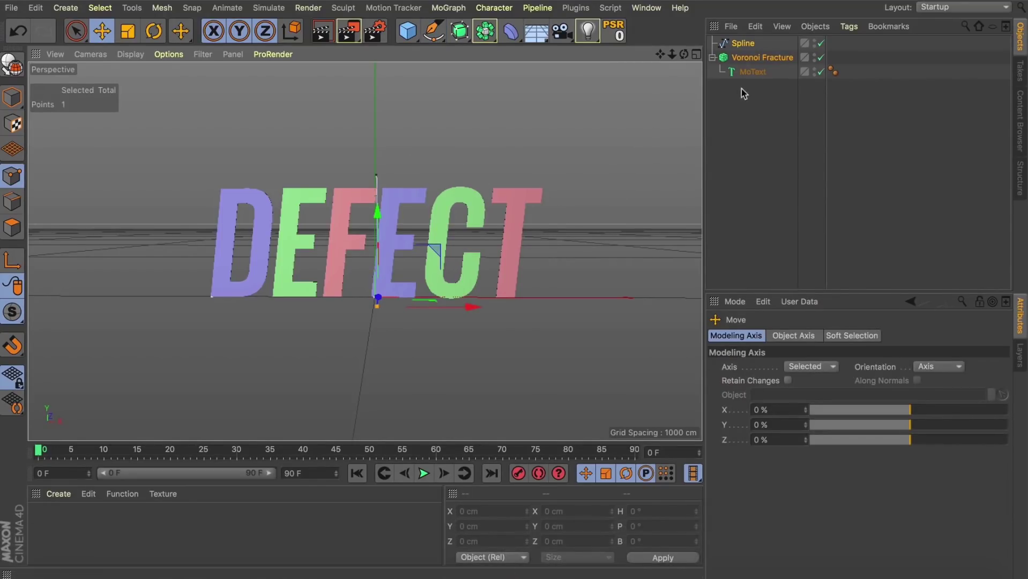
Add the Spline to the Voronoi Fracture's Sources list.
{"action": "left_click", "coordinate": [752, 57]}
{"action": "left_click_drag", "start_coordinate": [740, 45], "coordinate": [781, 432]}
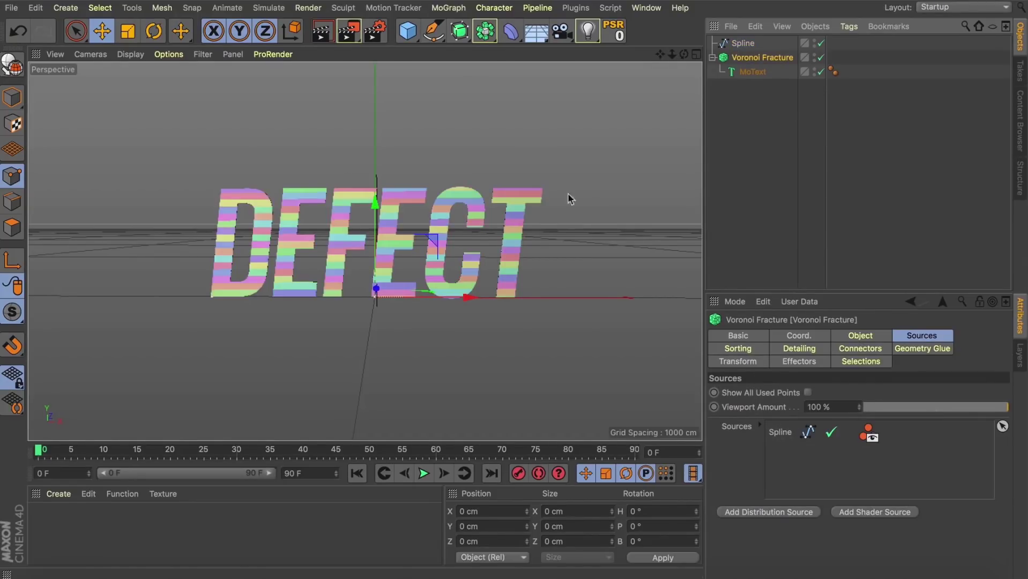
{"action": "left_click", "coordinate": [437, 236]}
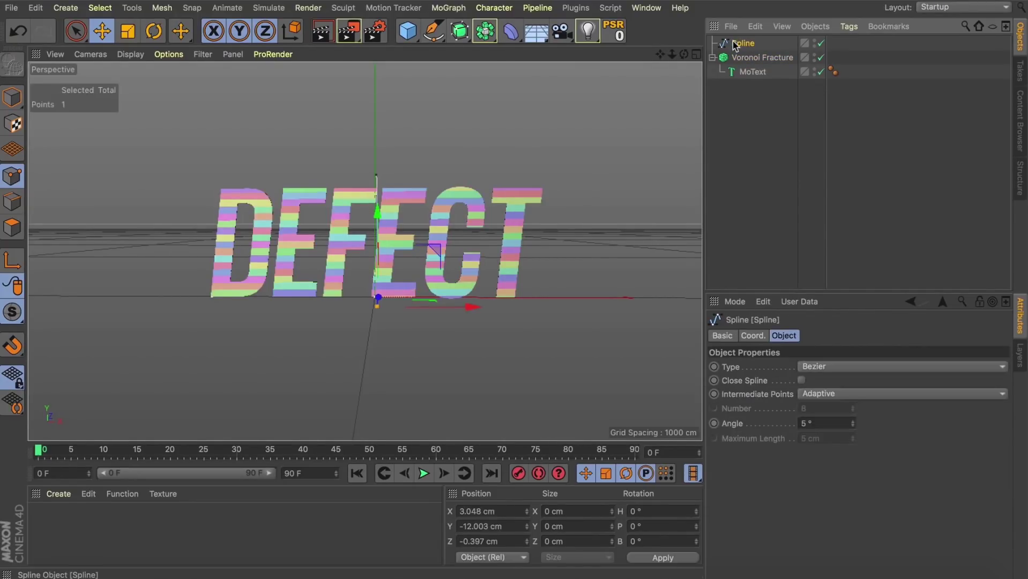
Set the Spline source to distribute by Count with a Point Amount of 20.
{"action": "left_click", "coordinate": [375, 219]}
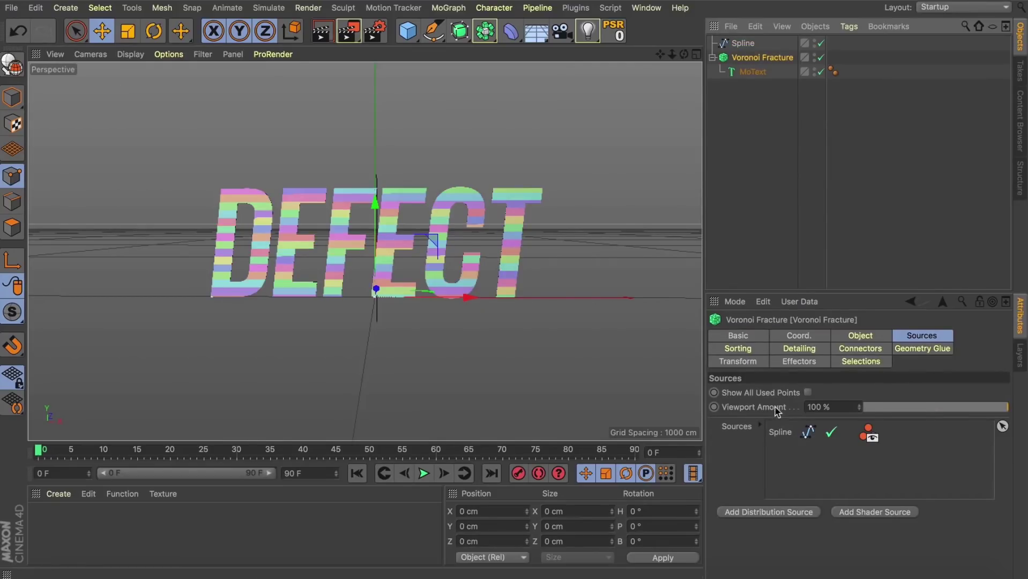
{"action": "left_click", "coordinate": [774, 432]}
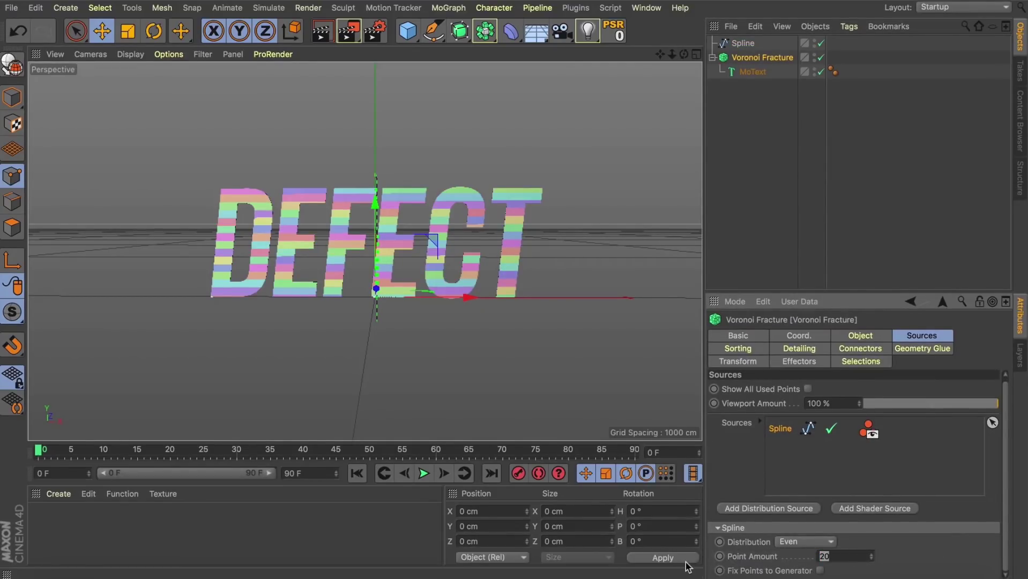
{"action": "type", "text": "10"}
{"action": "key", "text": "Return"}
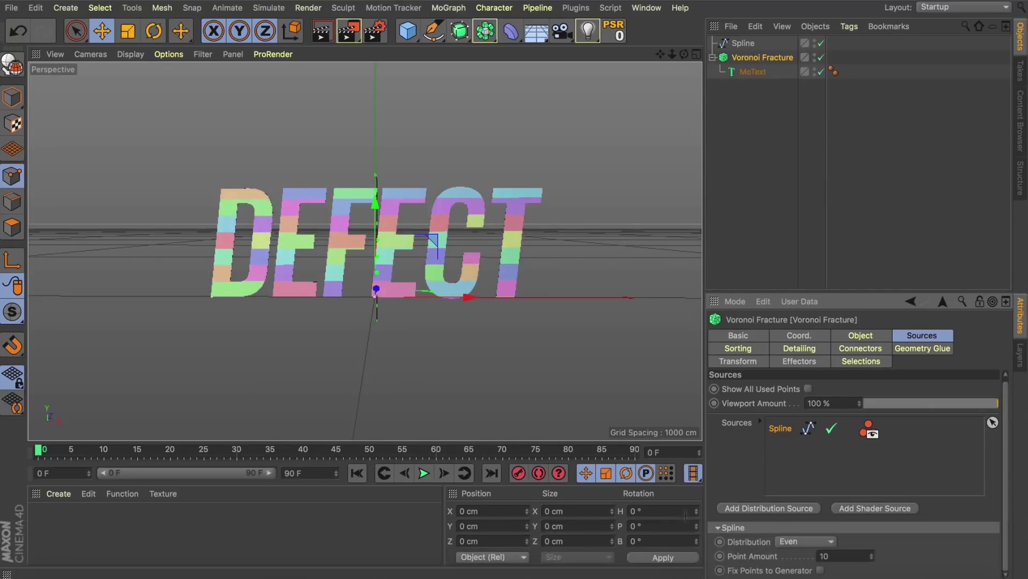
{"action": "left_click", "coordinate": [813, 542]}
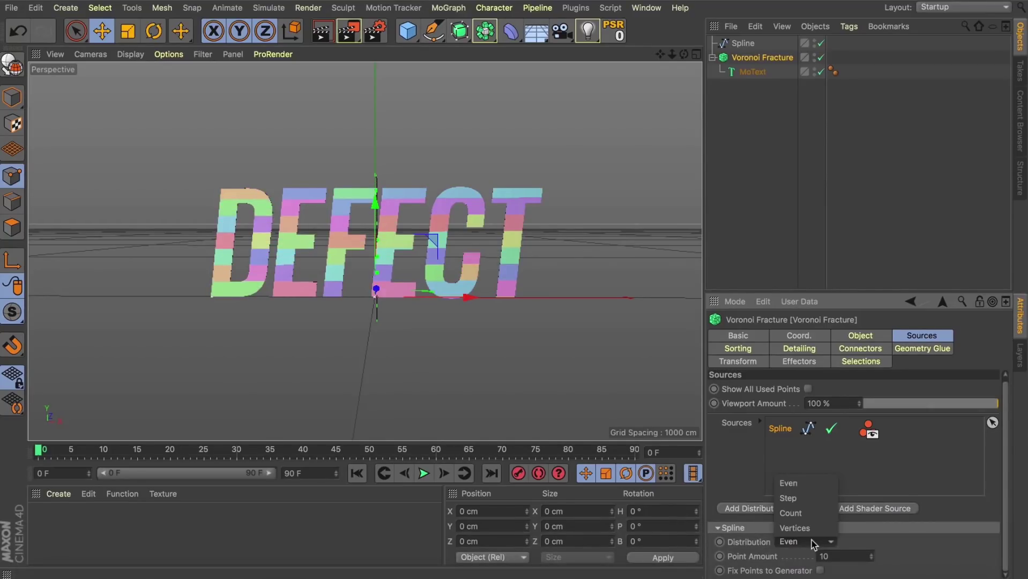
{"action": "left_click", "coordinate": [797, 499]}
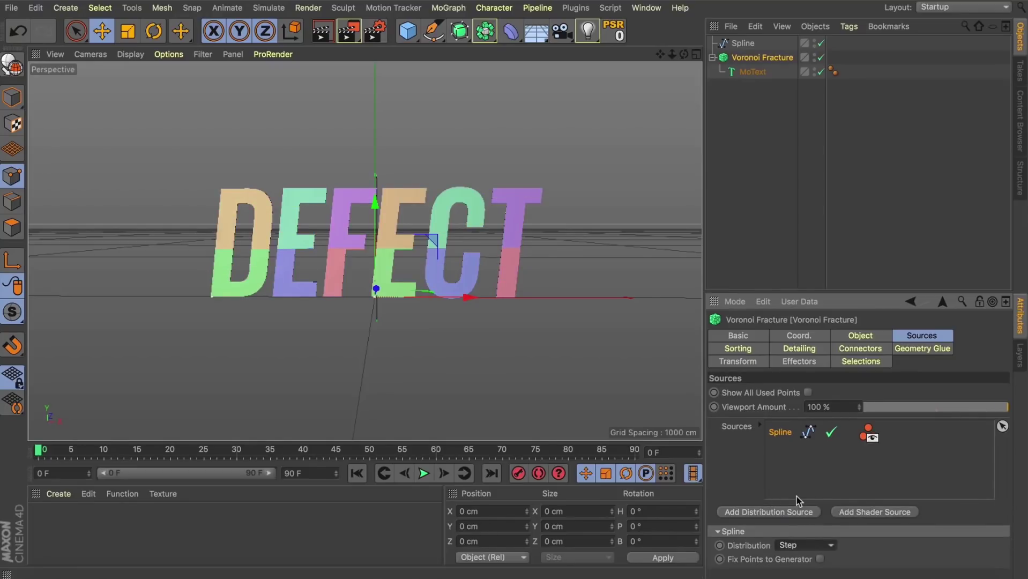
{"action": "left_click", "coordinate": [800, 545]}
{"action": "left_click", "coordinate": [801, 521]}
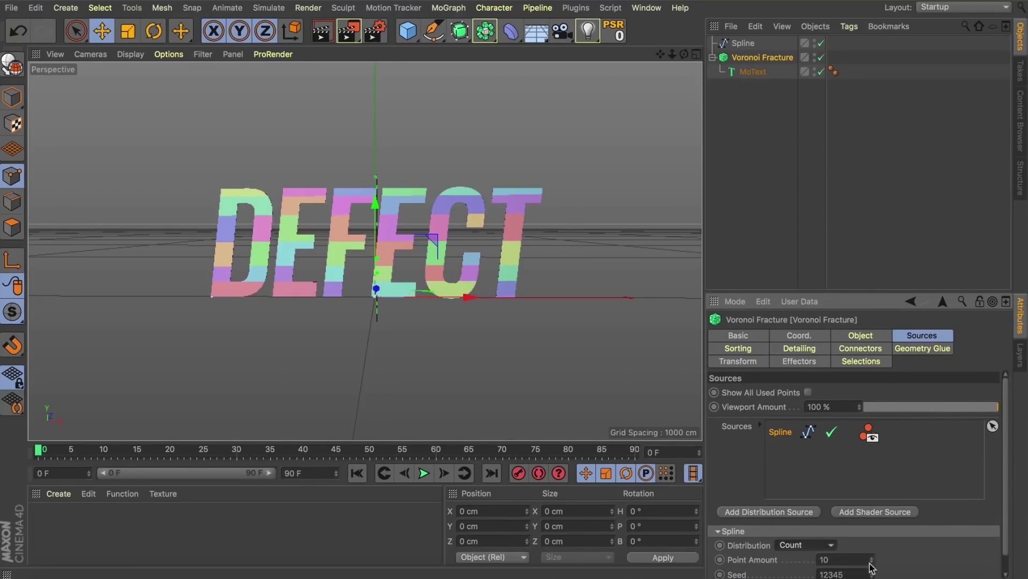
{"action": "left_click_drag", "start_coordinate": [871, 565], "coordinate": [848, 560]}
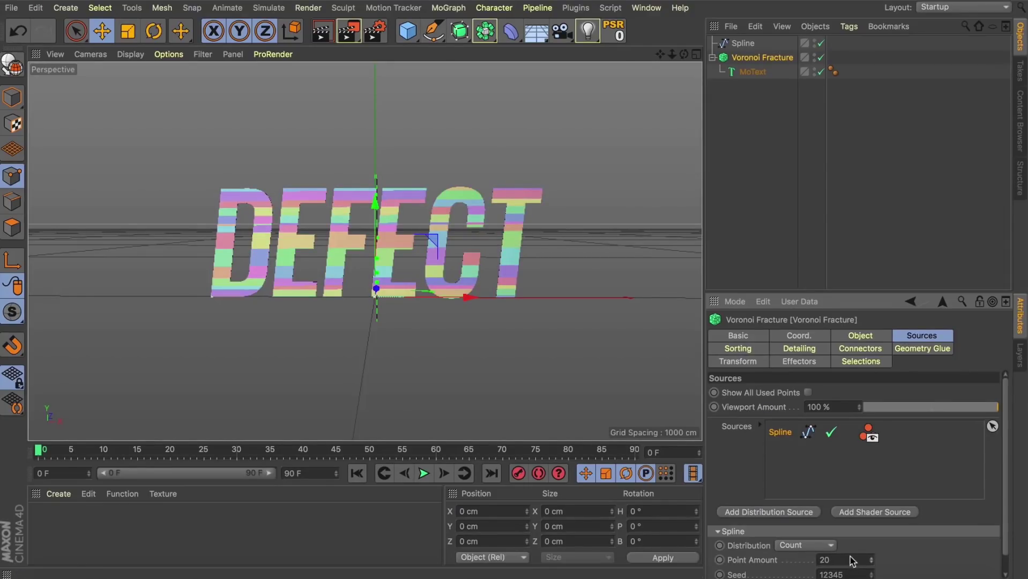
Add a Random effector acting on the Voronoi Fracture and select it for editing.
{"action": "left_click", "coordinate": [448, 7]}
{"action": "mouse_move", "coordinate": [497, 39]}
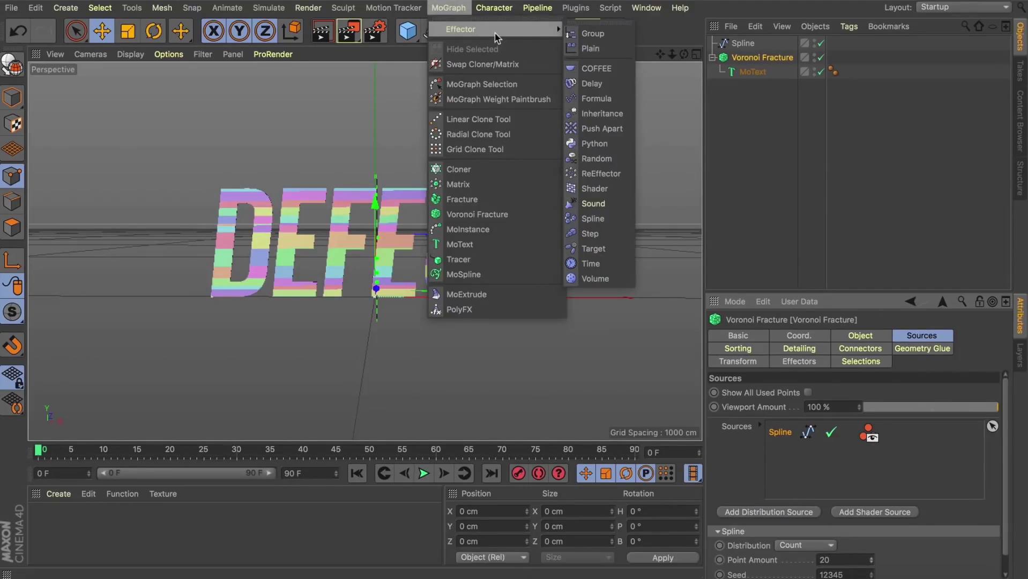
{"action": "left_click", "coordinate": [594, 159]}
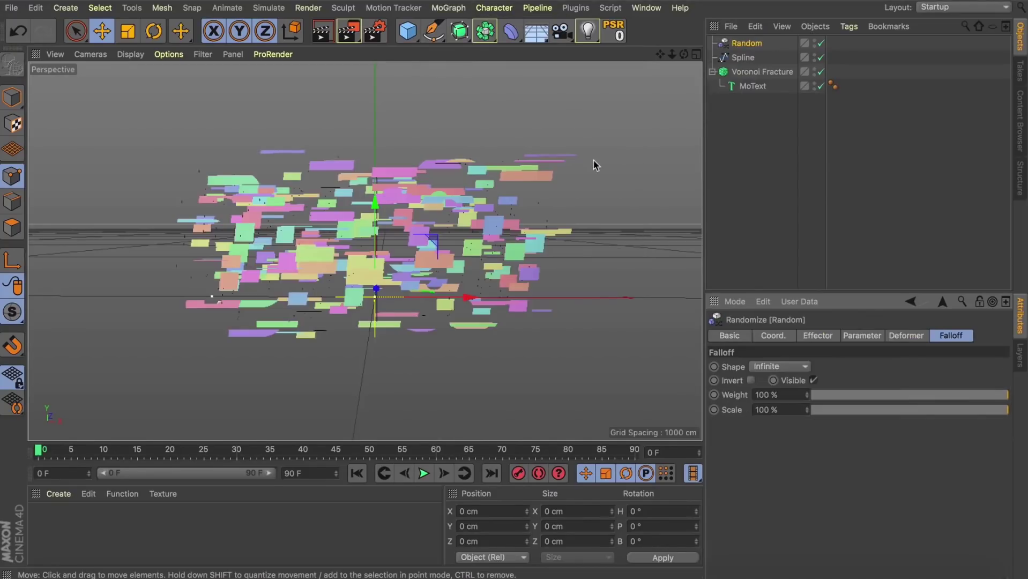
{"action": "left_click", "coordinate": [745, 73]}
{"action": "left_click", "coordinate": [803, 362]}
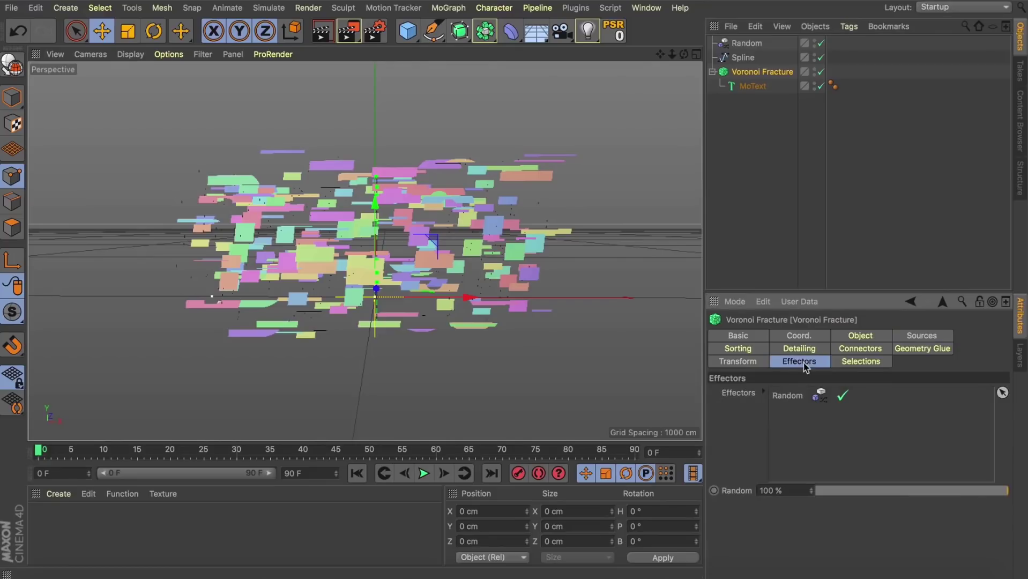
{"action": "left_click", "coordinate": [745, 43]}
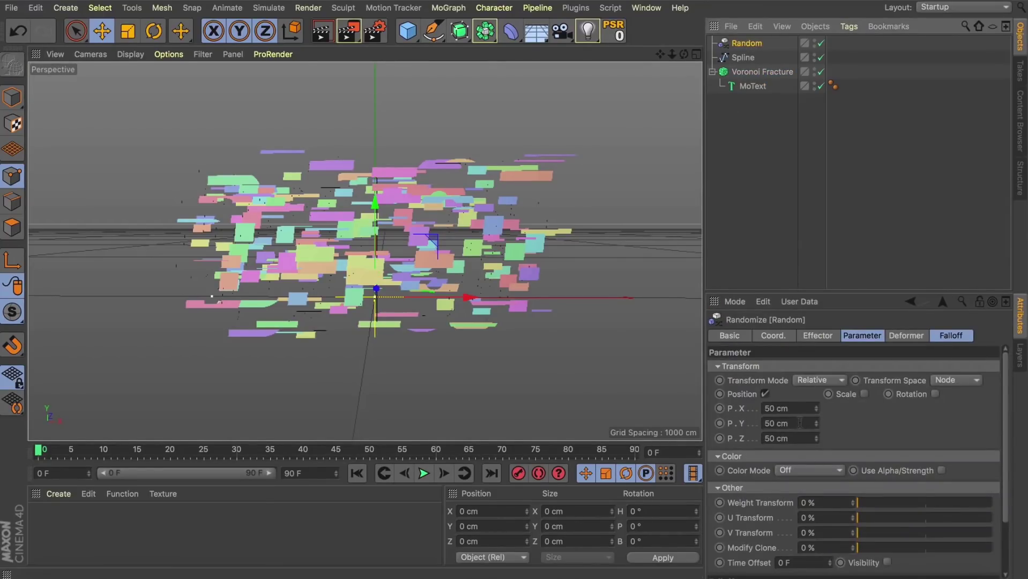
Set the Random effector's position offset to P.Y 0 cm, P.Z 0 cm, P.X 30 cm.
{"action": "left_click", "coordinate": [800, 423]}
{"action": "type", "text": "0"}
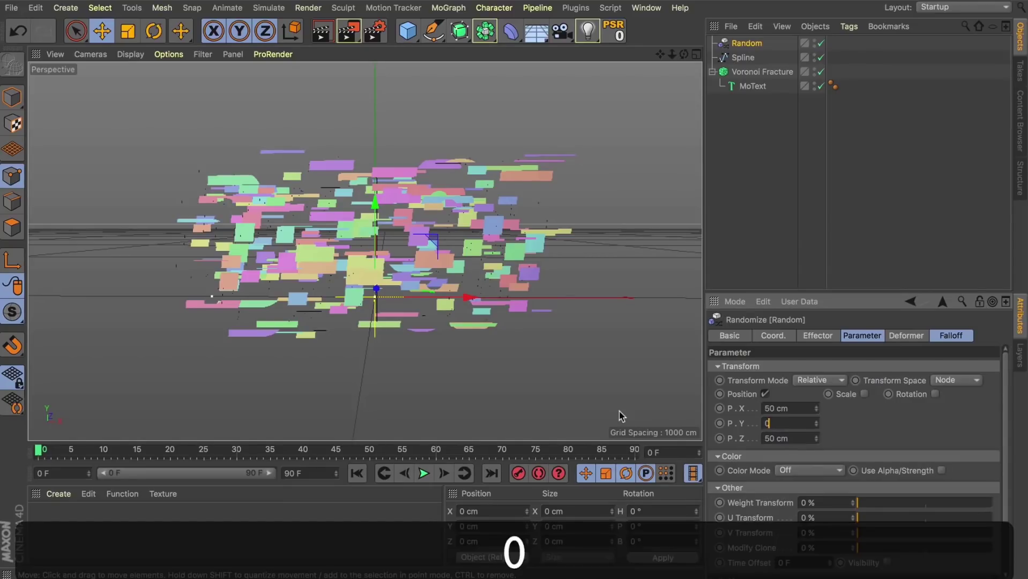
{"action": "key", "text": "Tab"}
{"action": "type", "text": "0"}
{"action": "key", "text": "Tab"}
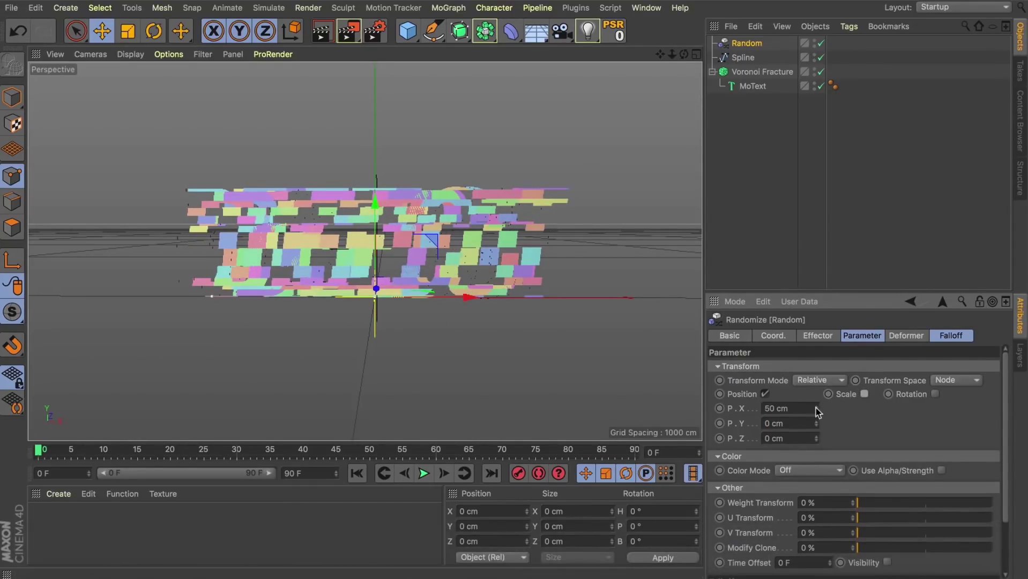
{"action": "left_click_drag", "start_coordinate": [815, 408], "coordinate": [643, 409]}
{"action": "type", "text": "30"}
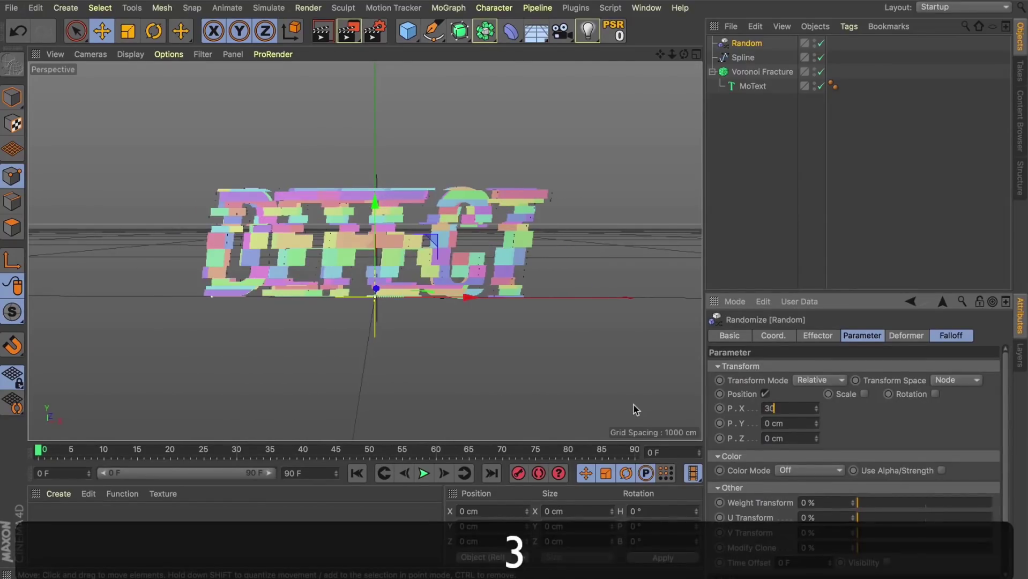
{"action": "key", "text": "Return"}
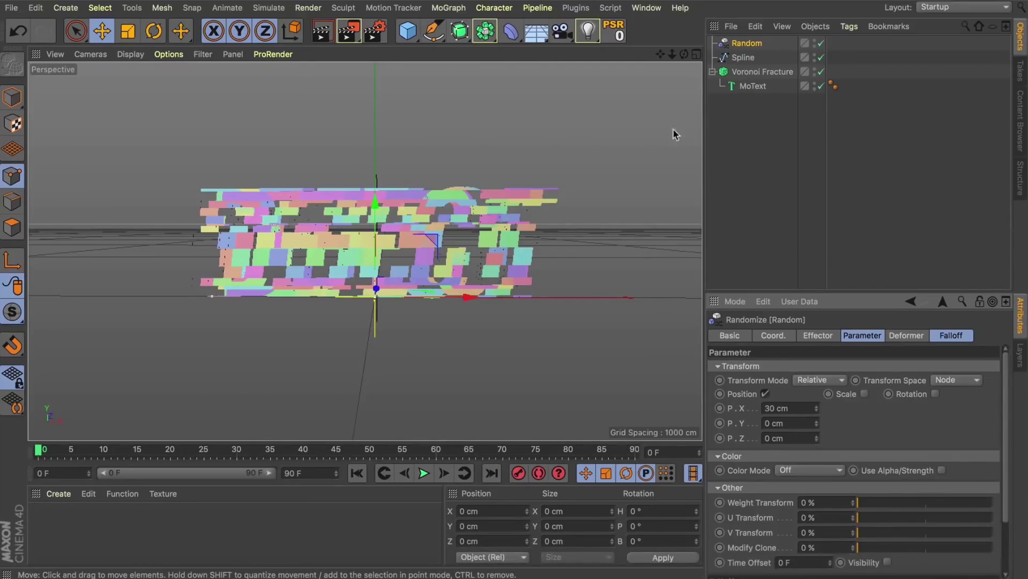
Switch the Random effector to Noise mode at 5% scale and 417% animation speed, previewing playback.
{"action": "left_click", "coordinate": [822, 336]}
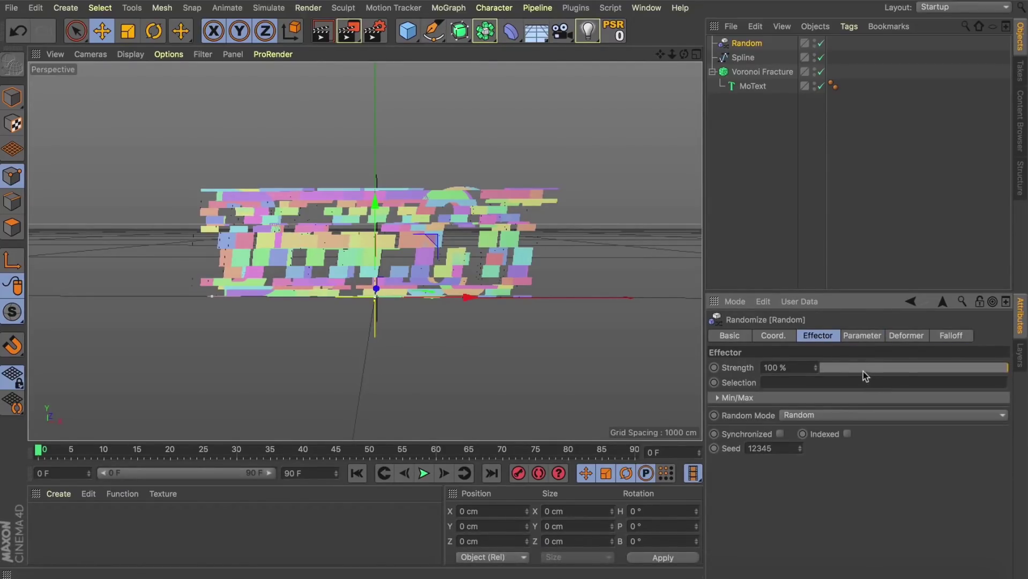
{"action": "left_click_drag", "start_coordinate": [864, 370], "coordinate": [1013, 368]}
{"action": "left_click", "coordinate": [862, 419]}
{"action": "left_click", "coordinate": [819, 457]}
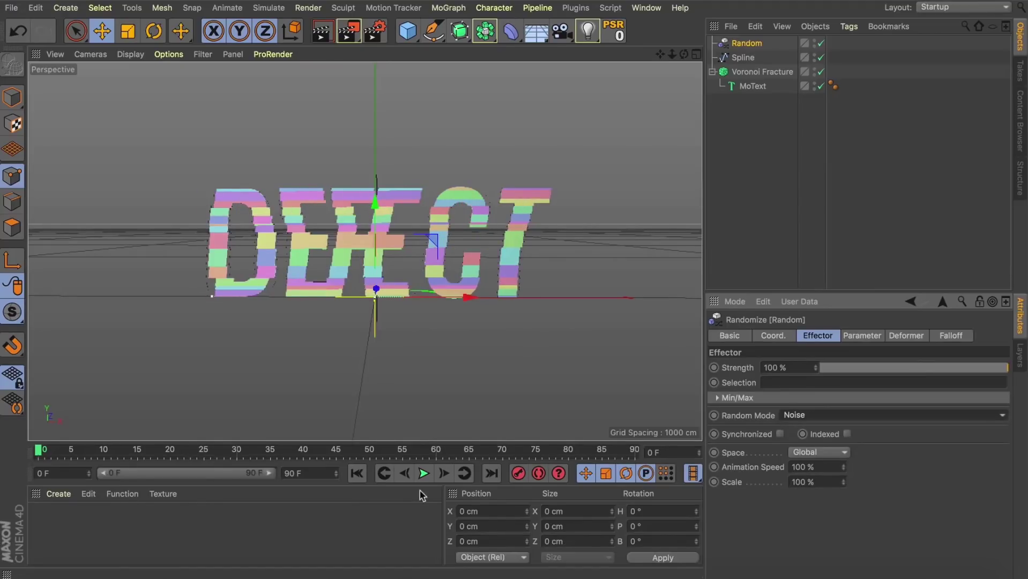
{"action": "left_click", "coordinate": [844, 479]}
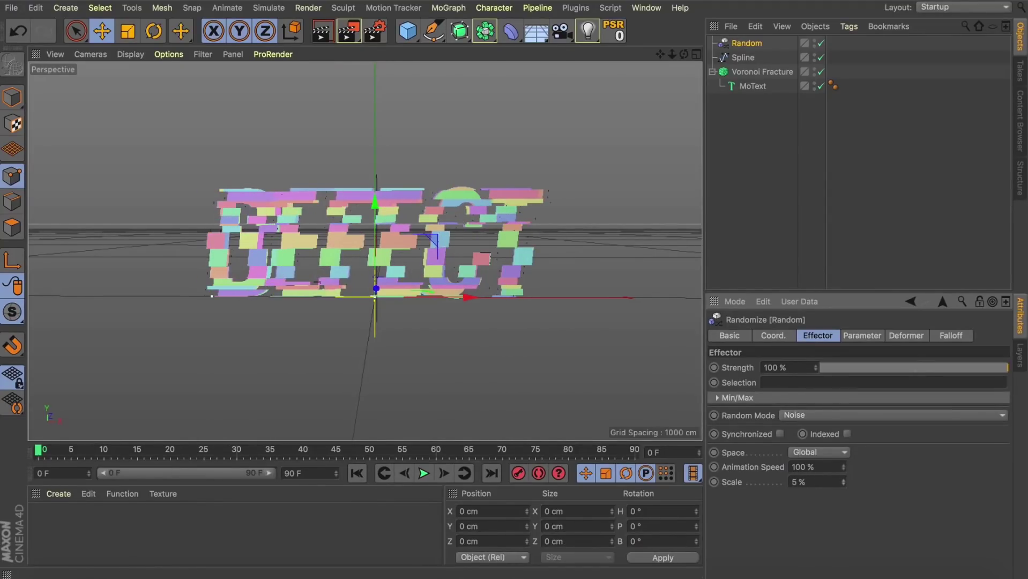
{"action": "left_click", "coordinate": [423, 473]}
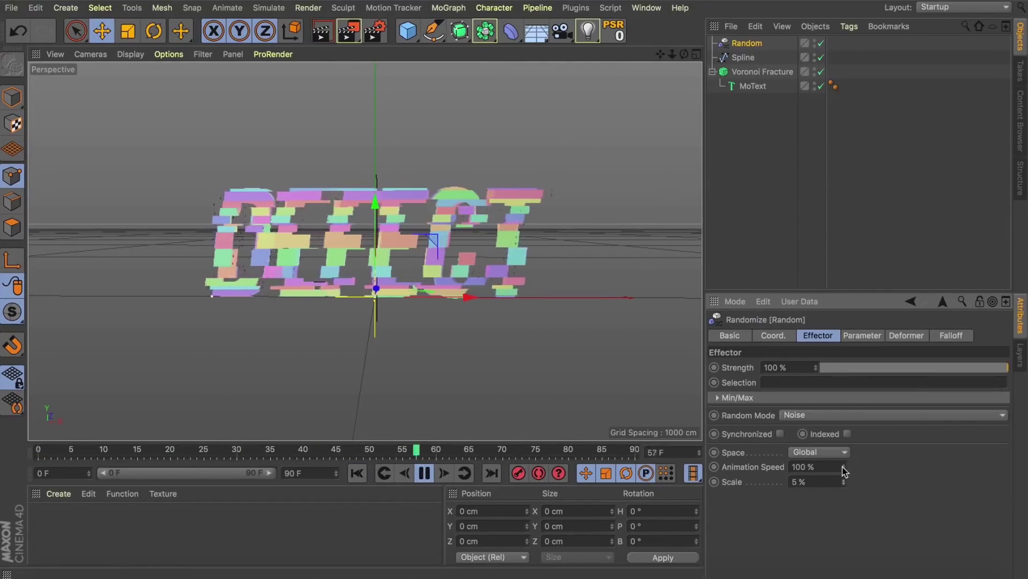
{"action": "left_click_drag", "start_coordinate": [843, 467], "coordinate": [844, 453]}
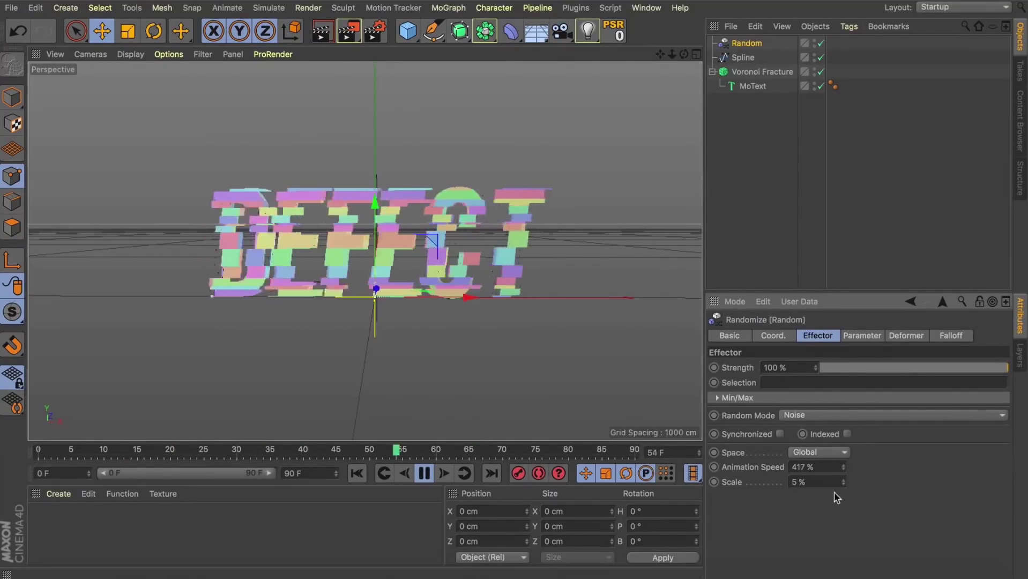
Raise the effector's X position offset to 80 cm.
{"action": "left_click", "coordinate": [862, 335]}
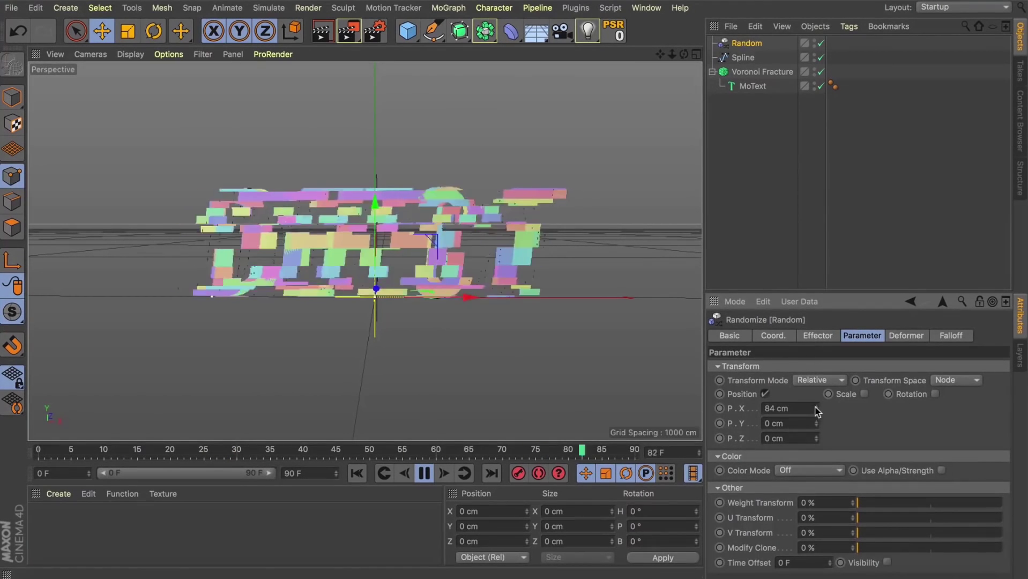
{"action": "left_click", "coordinate": [813, 408]}
{"action": "type", "text": "80"}
{"action": "key", "text": "Return"}
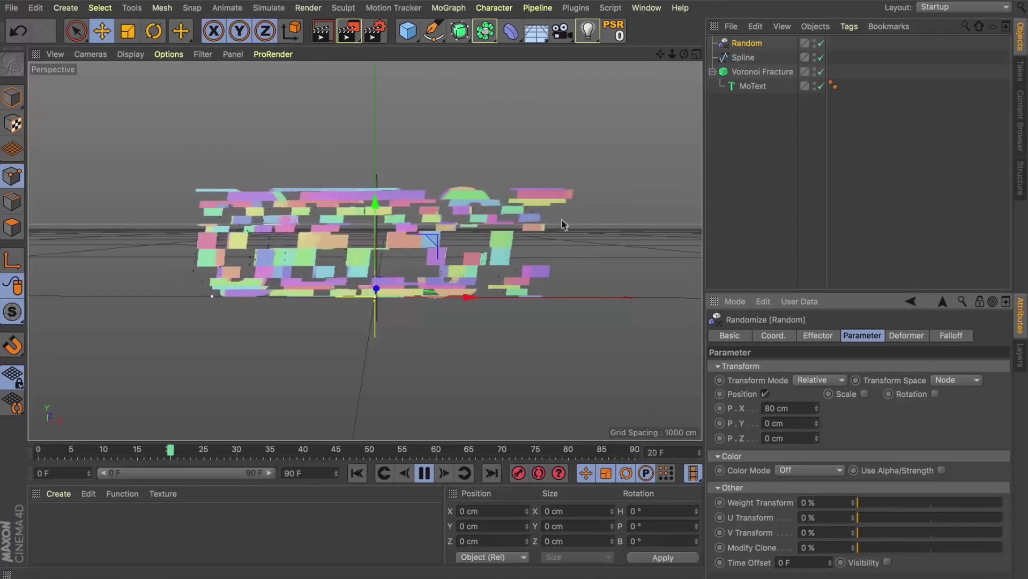
{"action": "left_click", "coordinate": [823, 335]}
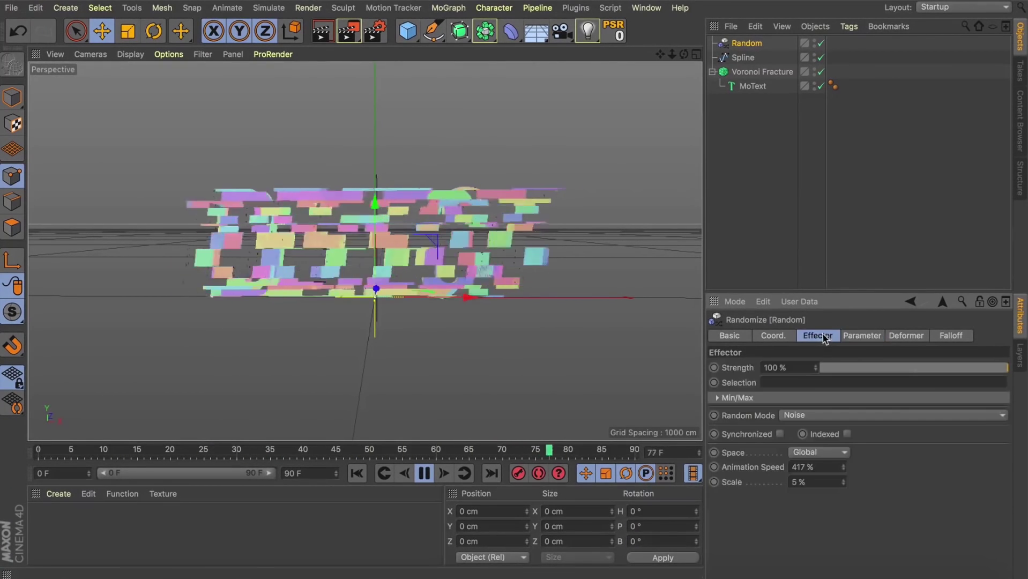
Switch the Random effector back to Random mode and stop playback at frame 0.
{"action": "left_click", "coordinate": [828, 418]}
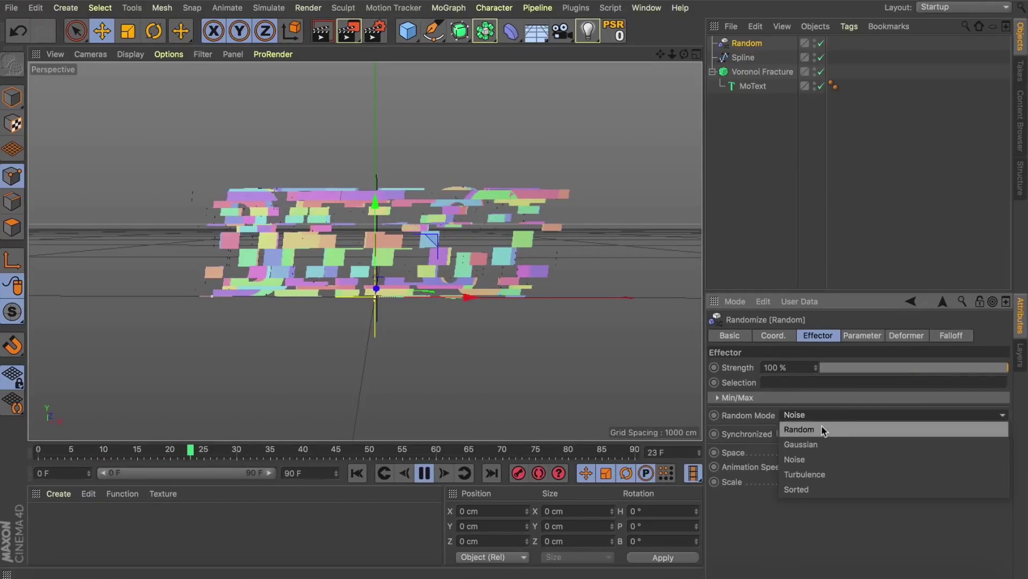
{"action": "left_click", "coordinate": [821, 427]}
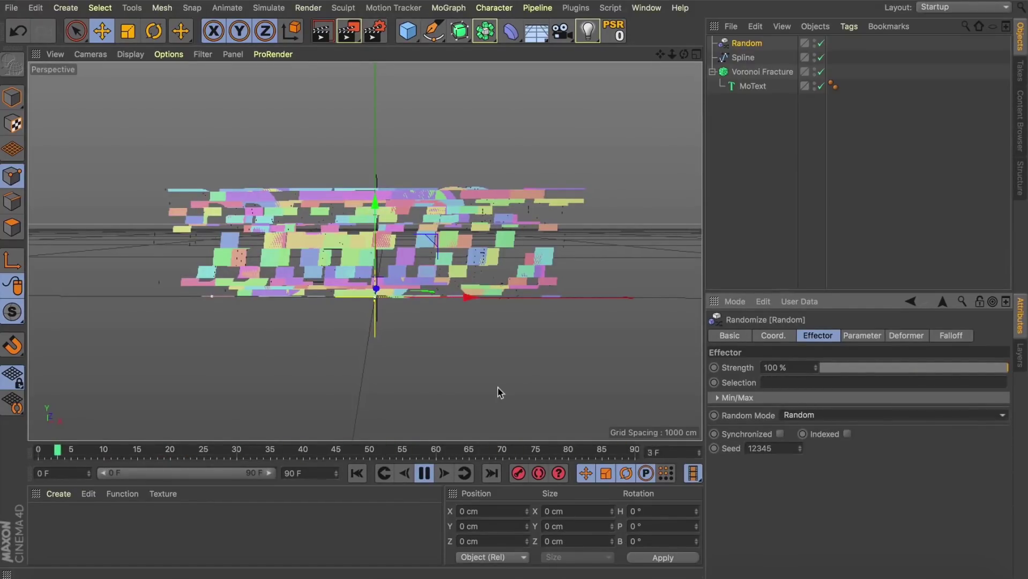
{"action": "left_click", "coordinate": [356, 473]}
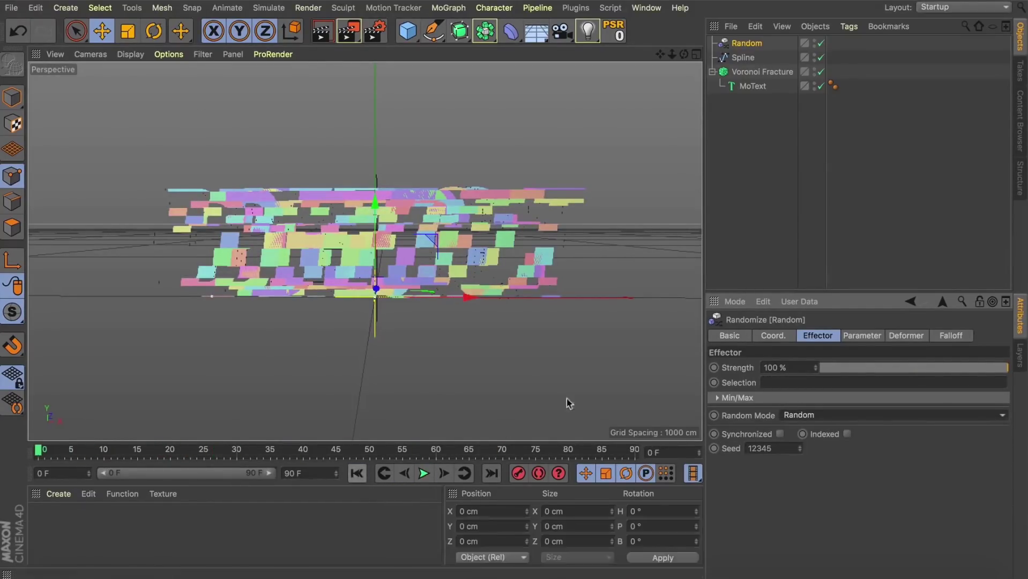
Set the falloff shape to Source, test playback, and rewind to the first frame.
{"action": "left_click", "coordinate": [954, 336]}
{"action": "left_click", "coordinate": [763, 366]}
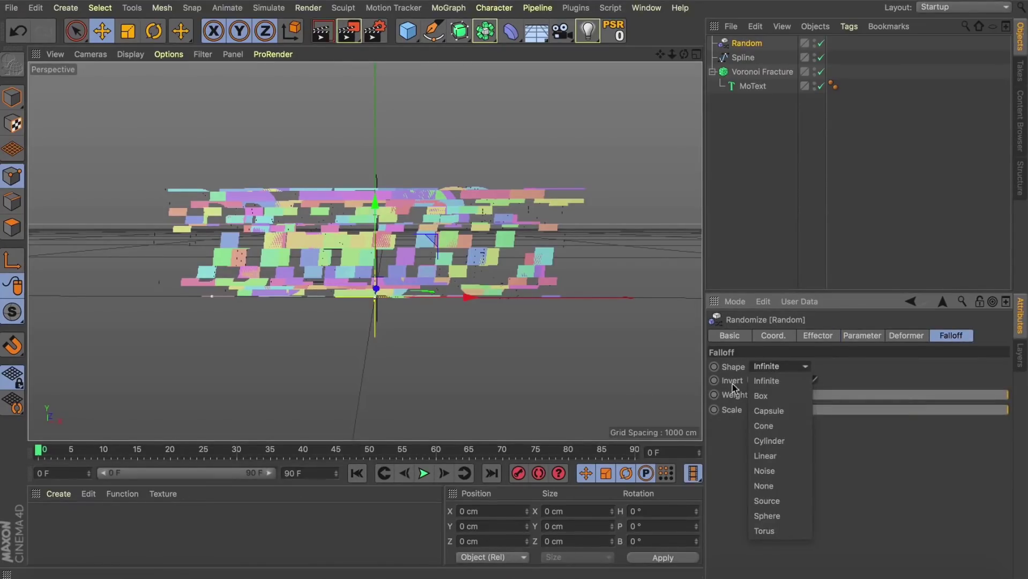
{"action": "left_click", "coordinate": [772, 503]}
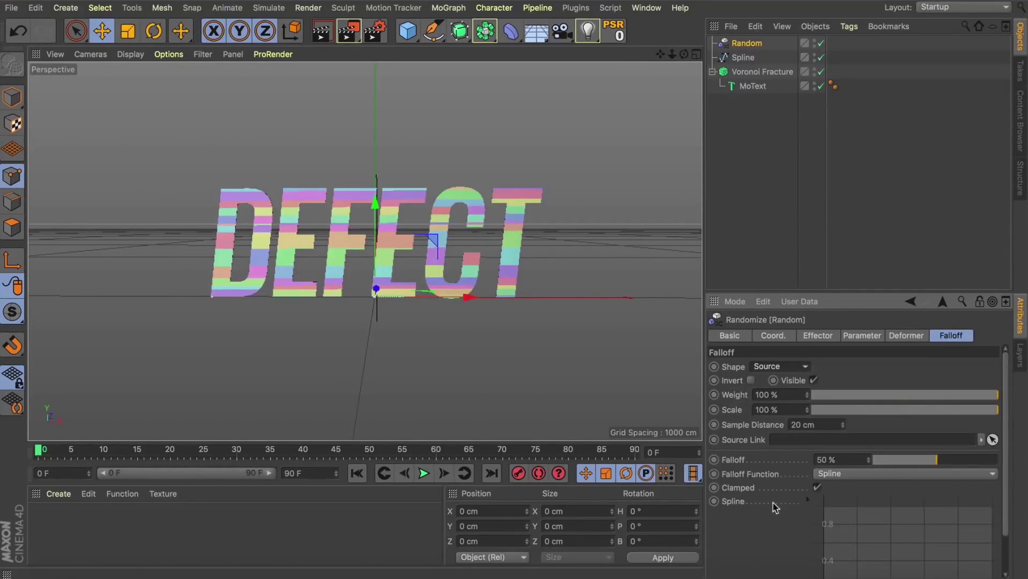
{"action": "left_click", "coordinate": [423, 473]}
{"action": "left_click", "coordinate": [423, 473]}
{"action": "left_click", "coordinate": [358, 473]}
Add a Cloner and place a new Sphere inside it.
{"action": "left_click", "coordinate": [448, 8]}
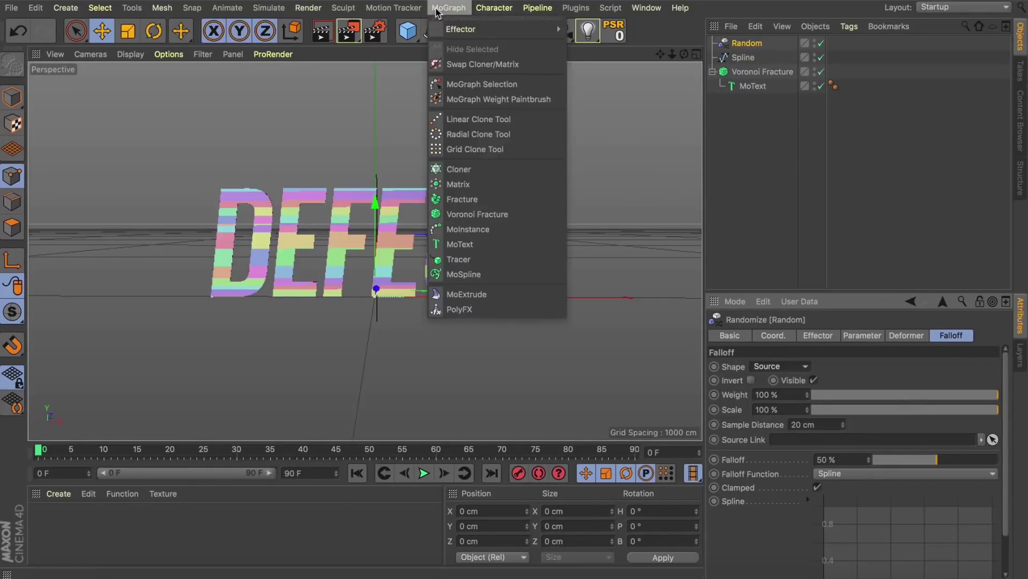
{"action": "left_click", "coordinate": [466, 171]}
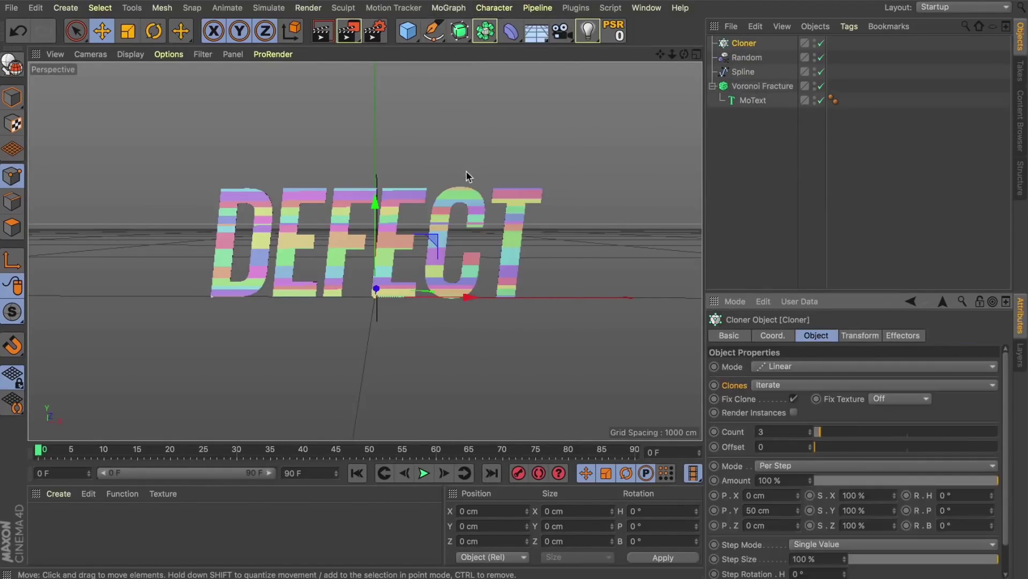
{"action": "left_click", "coordinate": [421, 33]}
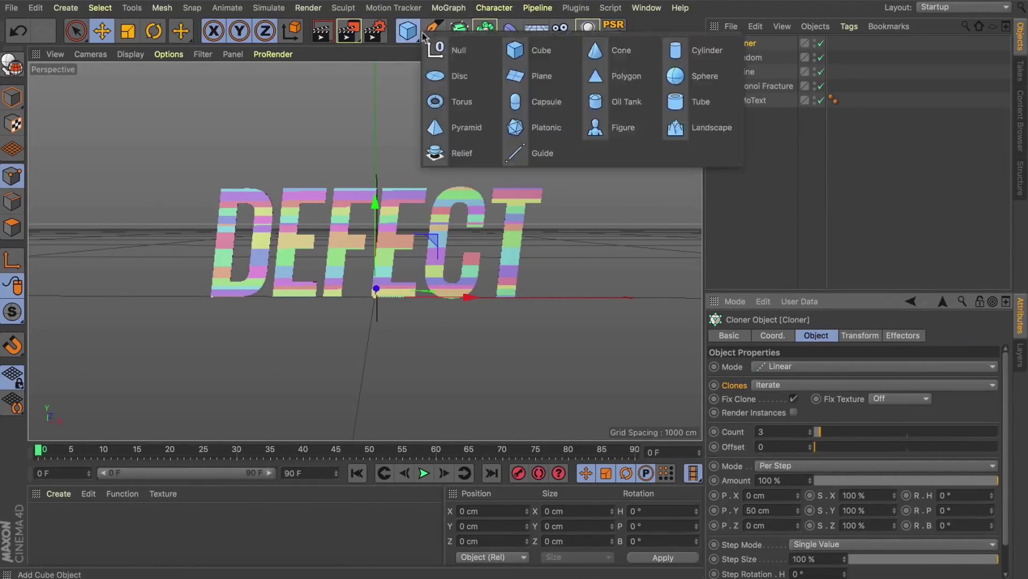
{"action": "left_click", "coordinate": [689, 86]}
{"action": "left_click_drag", "start_coordinate": [757, 43], "coordinate": [750, 60]}
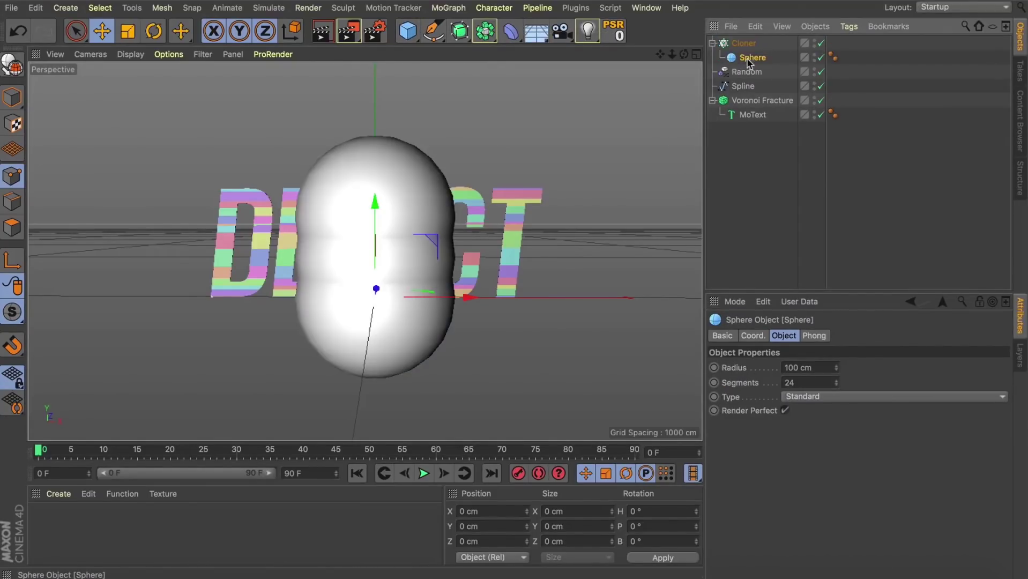
Set the Sphere radius to 3 cm, then change it to 5 cm.
{"action": "double_click", "coordinate": [809, 367]}
{"action": "type", "text": "3"}
{"action": "key", "text": "Tab"}
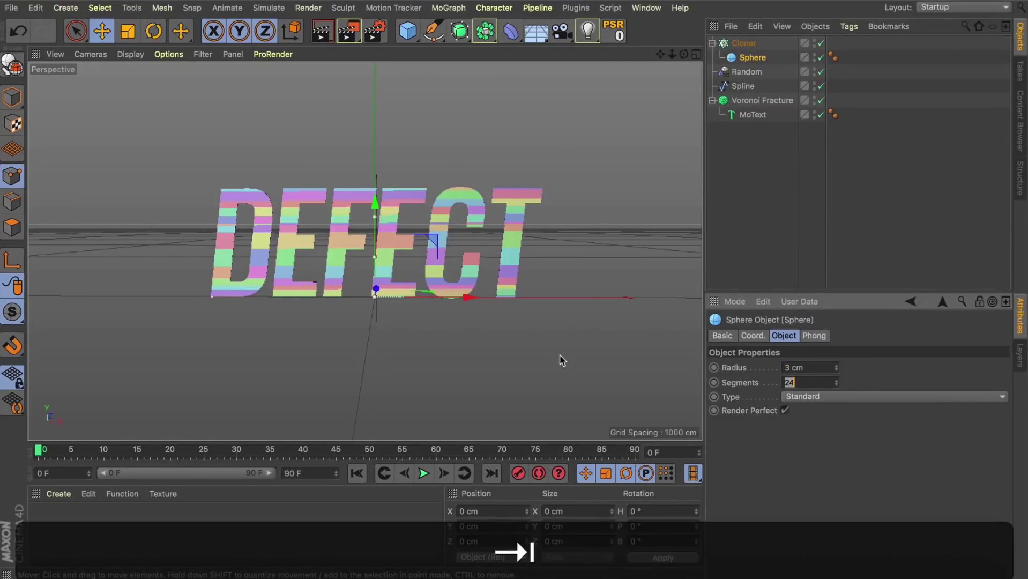
{"action": "key", "text": "shift+Tab"}
{"action": "type", "text": "5"}
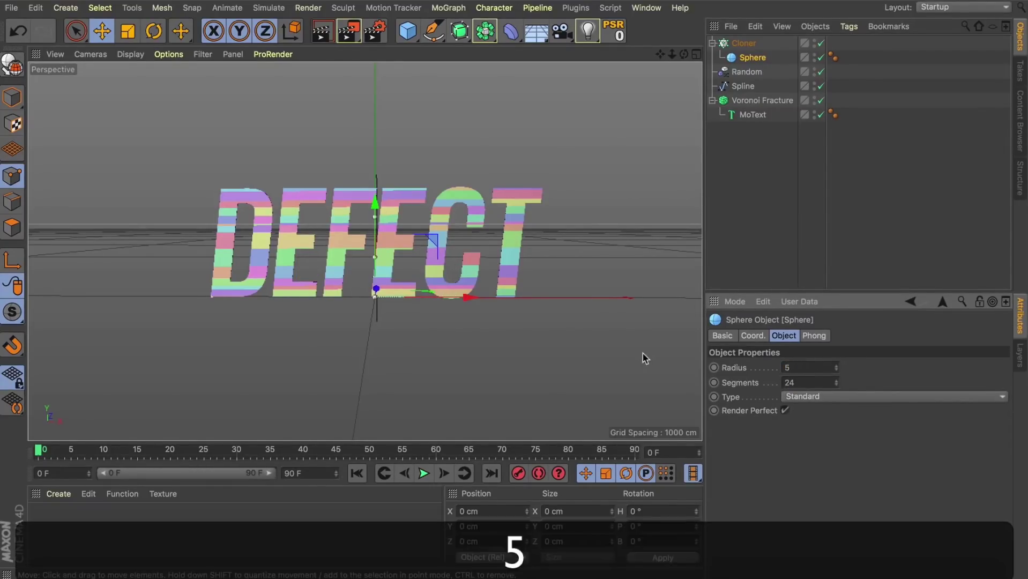
{"action": "key", "text": "Tab"}
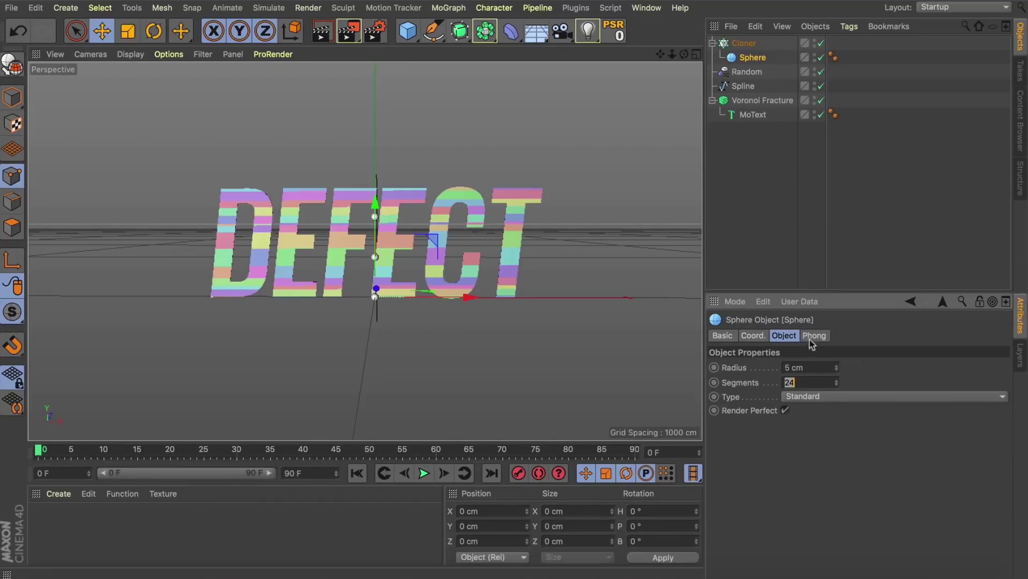
Switch the Cloner to Grid Array with one clone in depth, trying 10 by 9 clones.
{"action": "left_click", "coordinate": [742, 43]}
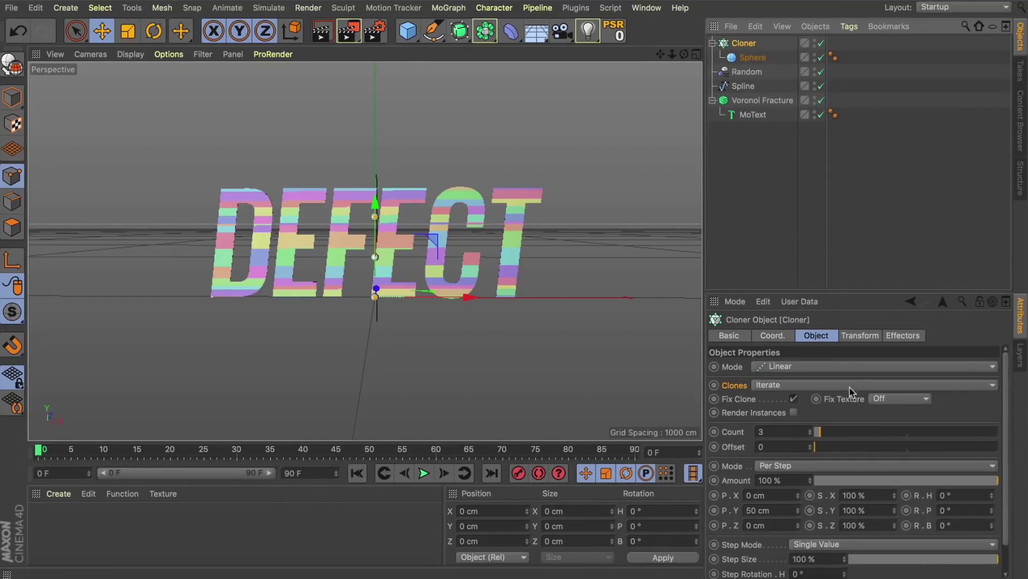
{"action": "left_click", "coordinate": [846, 369]}
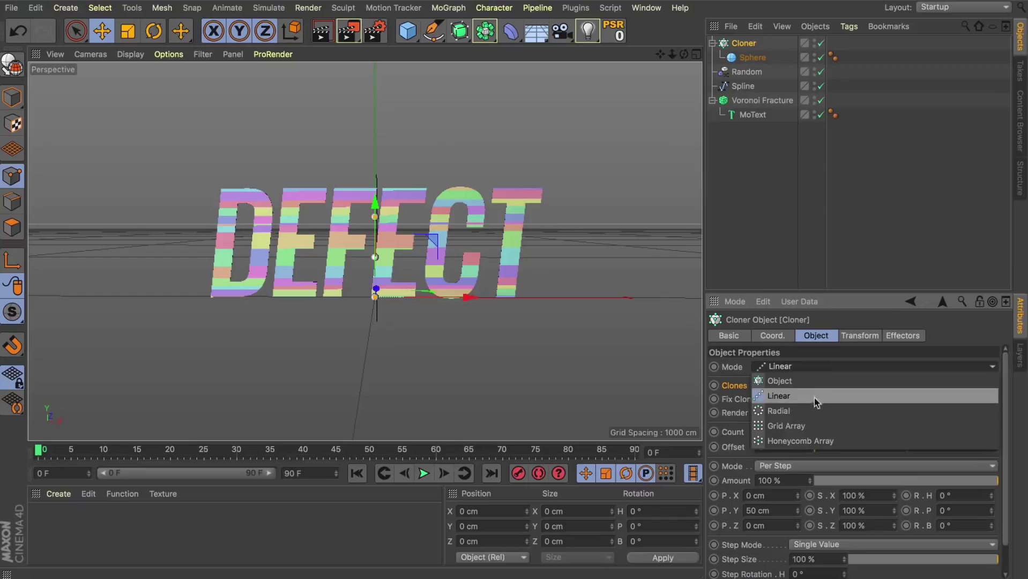
{"action": "left_click", "coordinate": [805, 425]}
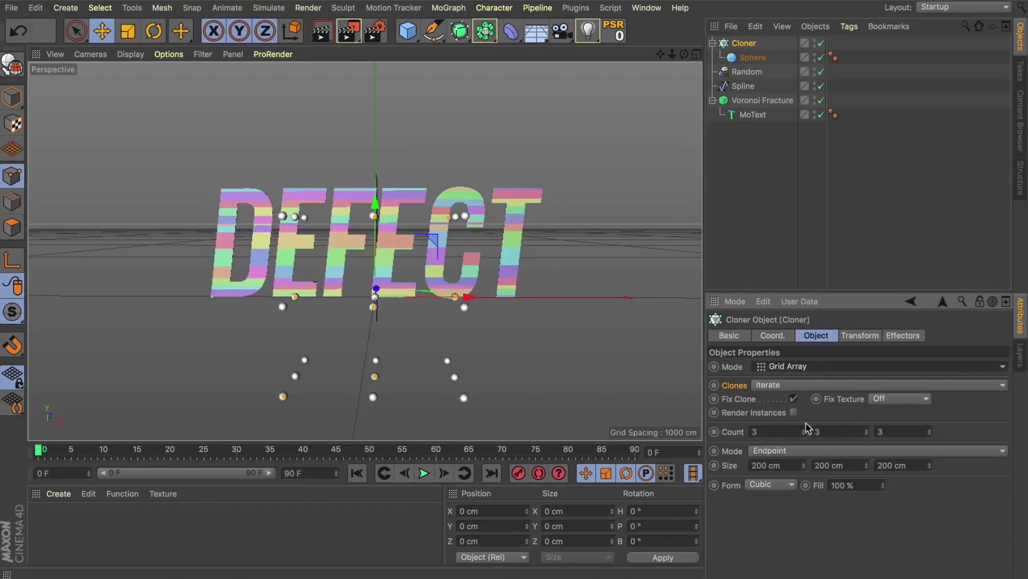
{"action": "double_click", "coordinate": [903, 431]}
{"action": "type", "text": "1"}
{"action": "key", "text": "Return"}
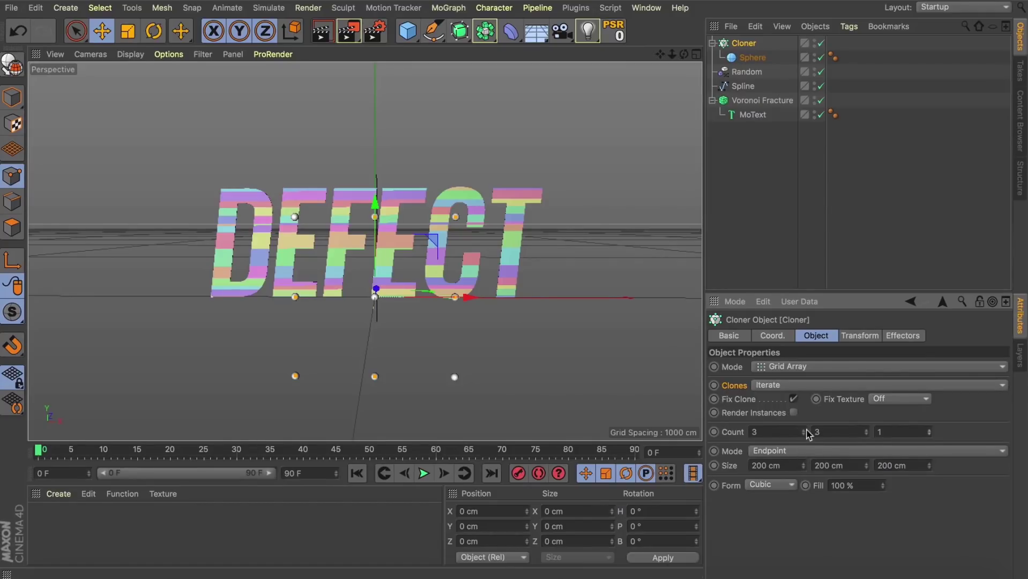
{"action": "mouse_move", "coordinate": [803, 432]}
{"action": "left_mouse_down"}
{"action": "mouse_move", "coordinate": [804, 413]}
{"action": "mouse_move", "coordinate": [805, 431]}
{"action": "left_mouse_up"}
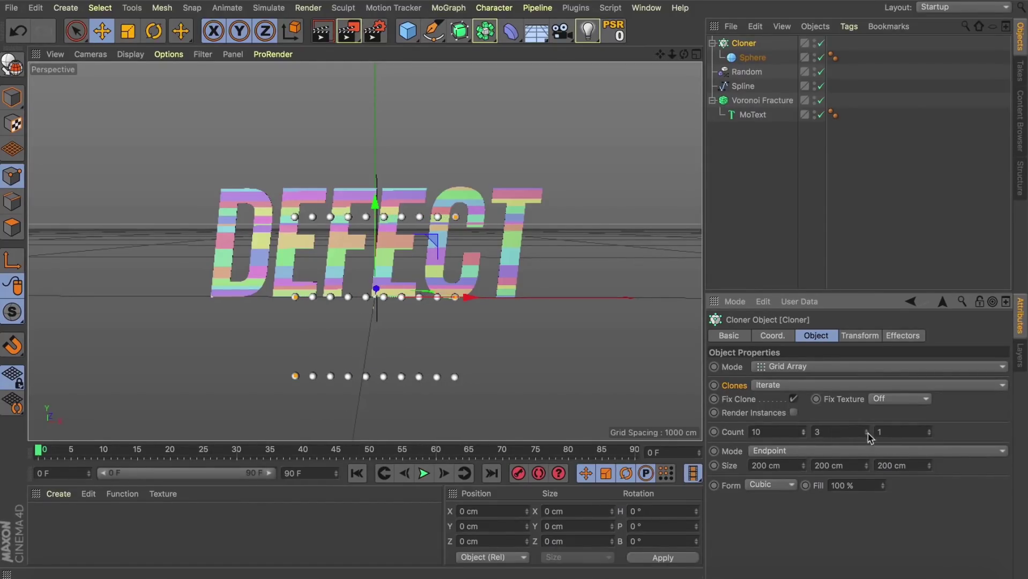
{"action": "left_click_drag", "start_coordinate": [867, 432], "coordinate": [867, 418]}
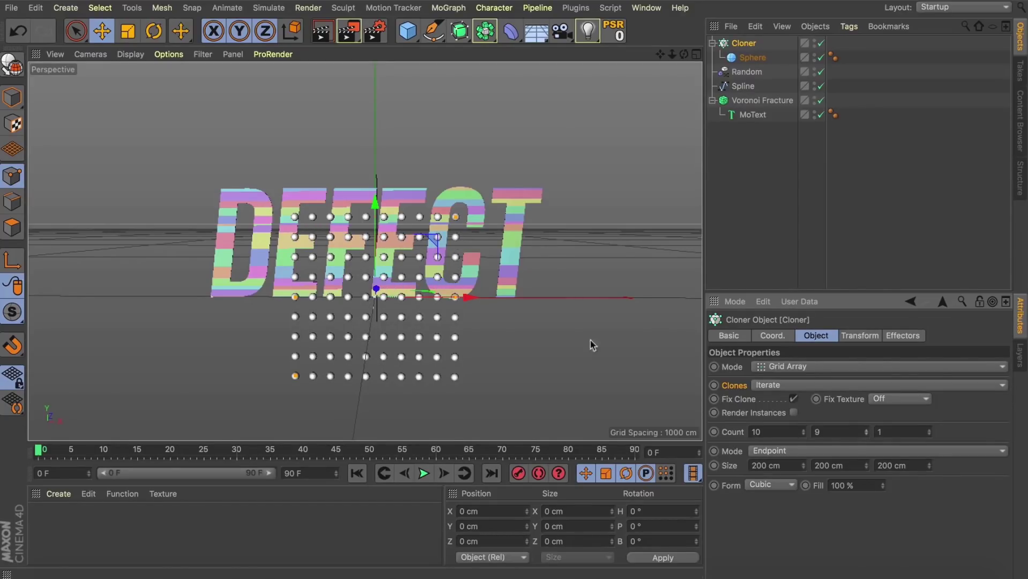
Resize the grid to 382 by 119 cm with 8 by 6 clones in four-view layout.
{"action": "left_click", "coordinate": [695, 54]}
{"action": "mouse_move", "coordinate": [538, 317]}
{"action": "left_mouse_down"}
{"action": "mouse_move", "coordinate": [535, 291]}
{"action": "mouse_move", "coordinate": [547, 299]}
{"action": "left_mouse_up"}
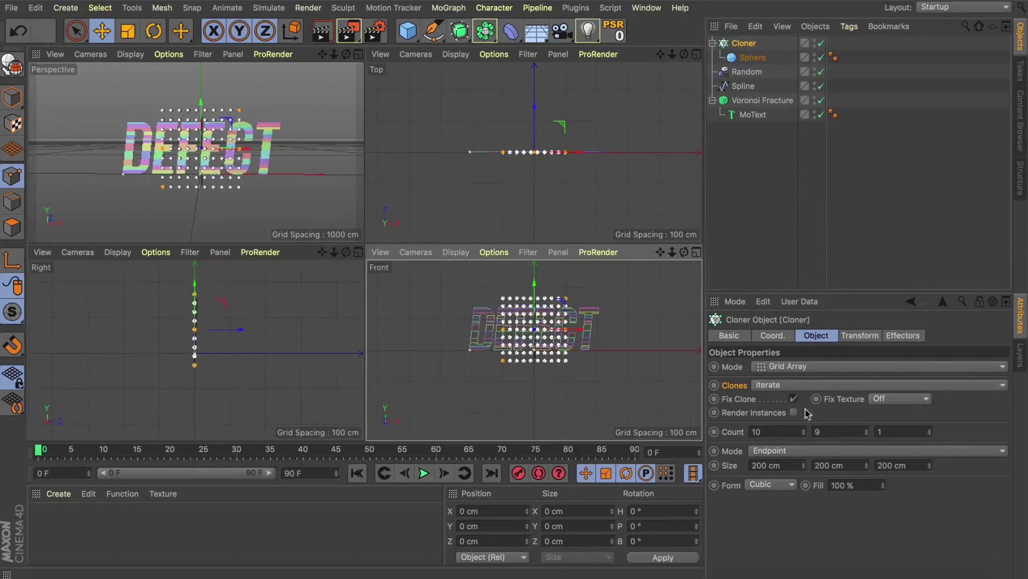
{"action": "left_click", "coordinate": [802, 435]}
{"action": "left_click", "coordinate": [803, 435]}
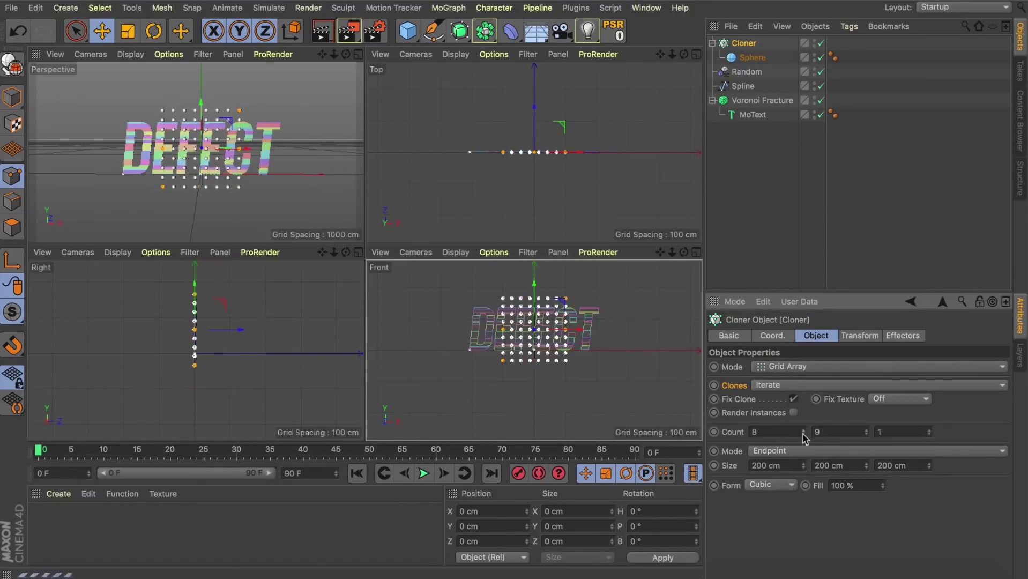
{"action": "left_click", "coordinate": [867, 434]}
{"action": "left_click", "coordinate": [866, 434]}
{"action": "left_click", "coordinate": [867, 434]}
{"action": "mouse_move", "coordinate": [866, 465]}
{"action": "left_mouse_down"}
{"action": "mouse_move", "coordinate": [812, 466]}
{"action": "mouse_move", "coordinate": [852, 466]}
{"action": "left_mouse_up"}
{"action": "key", "text": "F1"}
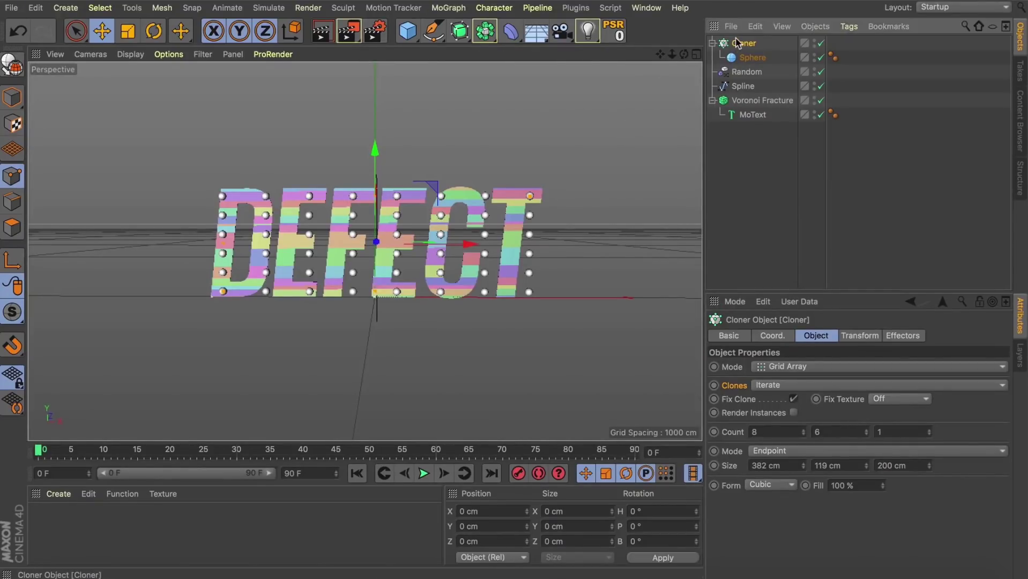
Link the Cloner as the Random effector's falloff source, then preview playback and rewind.
{"action": "left_click", "coordinate": [748, 102]}
{"action": "left_click", "coordinate": [743, 72]}
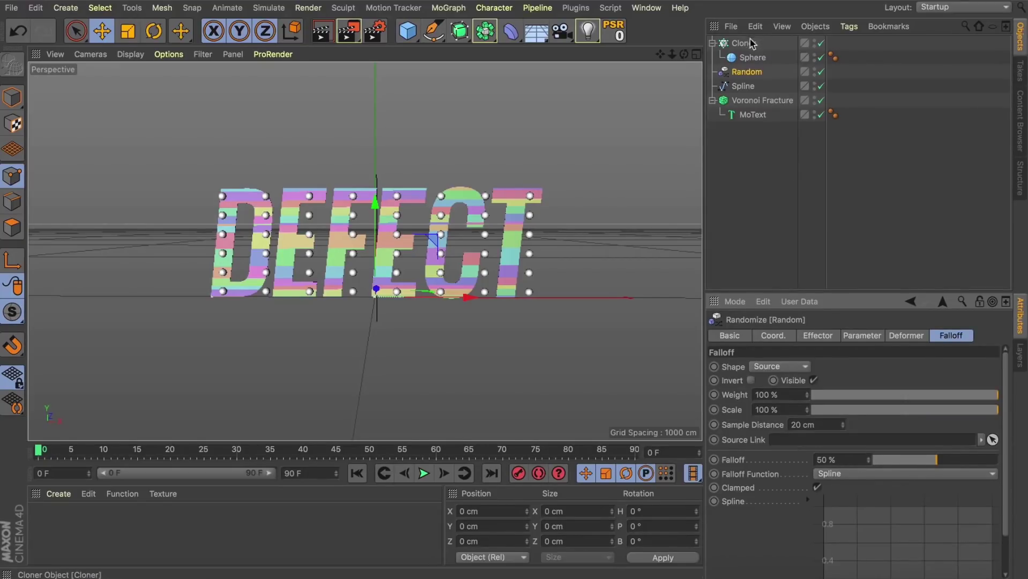
{"action": "left_click_drag", "start_coordinate": [744, 43], "coordinate": [799, 443]}
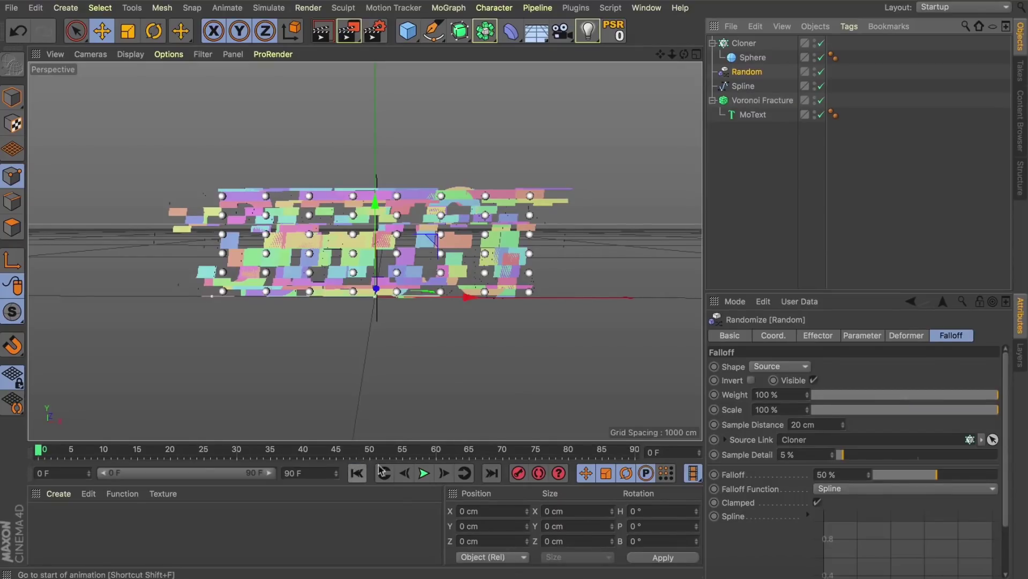
{"action": "left_click", "coordinate": [424, 473]}
{"action": "left_click", "coordinate": [425, 473]}
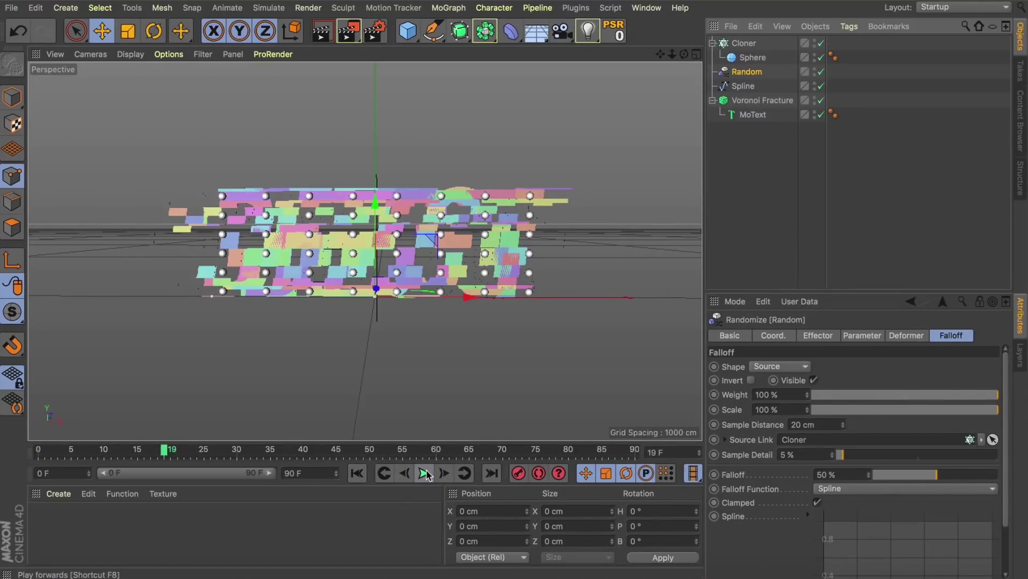
{"action": "left_click", "coordinate": [356, 473]}
Add a second Random effector to the Cloner and switch its mode to Noise.
{"action": "left_click", "coordinate": [743, 43]}
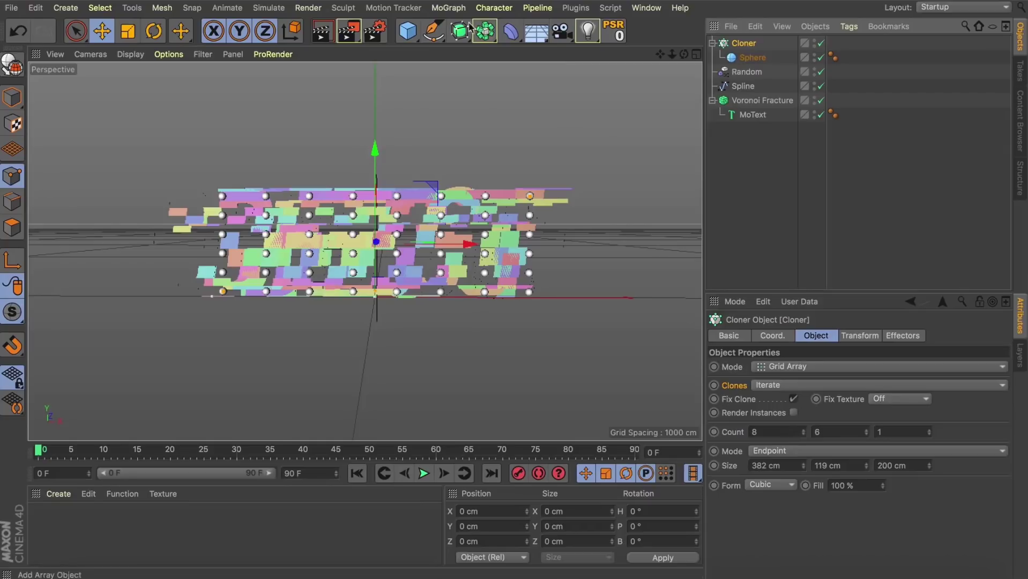
{"action": "left_click", "coordinate": [449, 8]}
{"action": "mouse_move", "coordinate": [461, 28]}
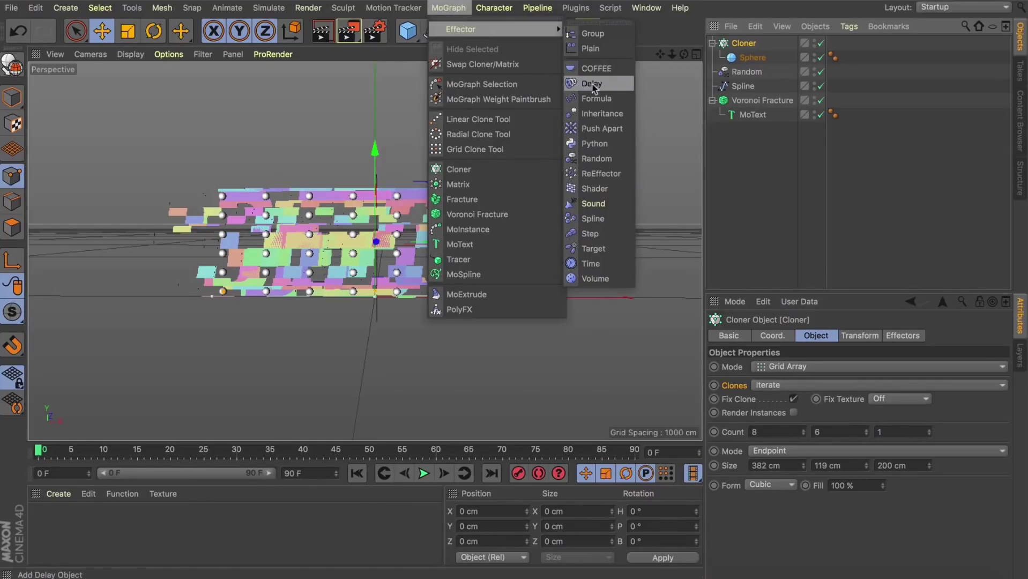
{"action": "left_click", "coordinate": [600, 159]}
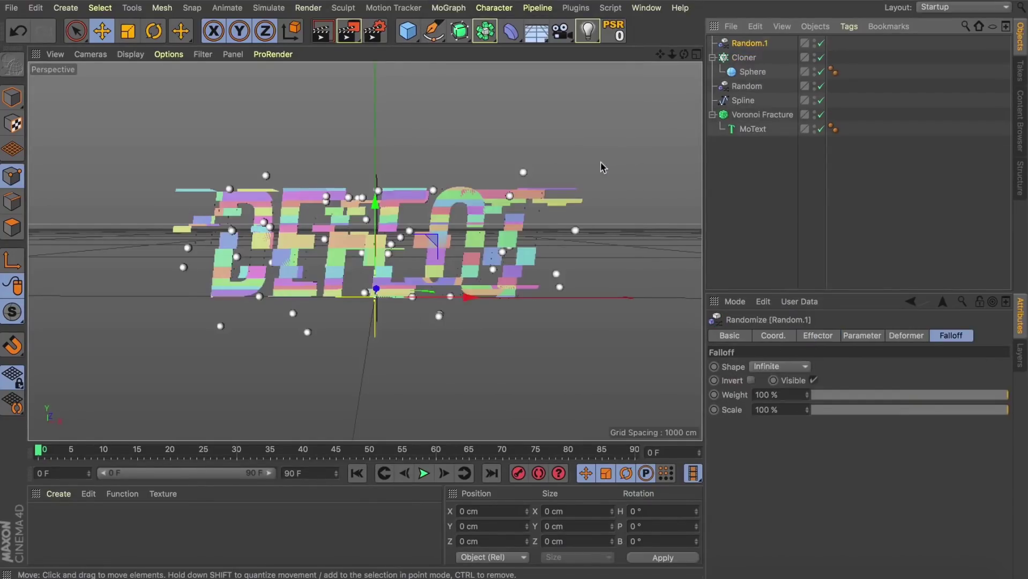
{"action": "left_click", "coordinate": [823, 337]}
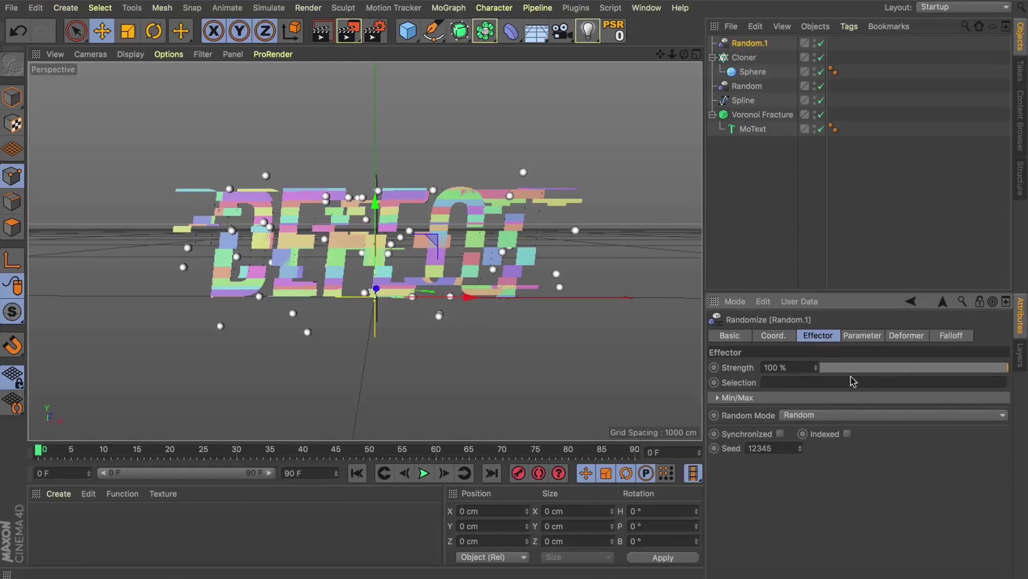
{"action": "left_click", "coordinate": [839, 421]}
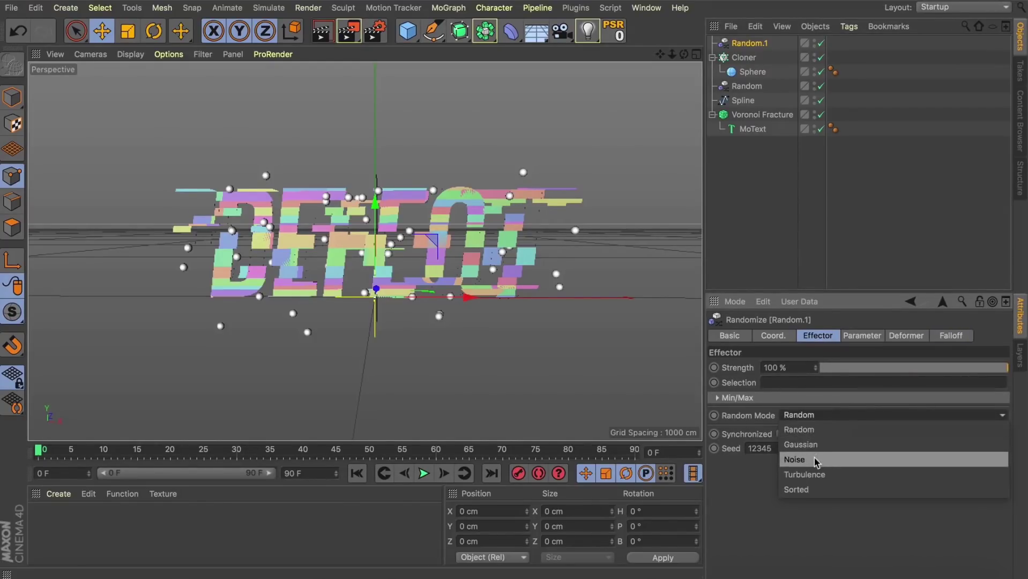
{"action": "left_click", "coordinate": [815, 460]}
Offset the sphere clones by P.X 205, P.Y 150, P.Z 557 cm, then hide the Cloner.
{"action": "left_click", "coordinate": [861, 337]}
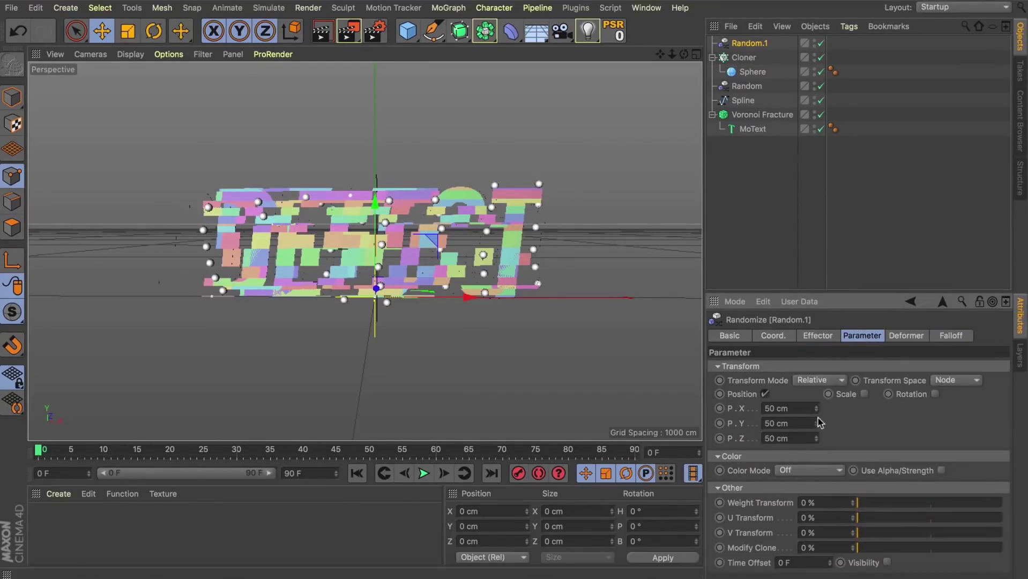
{"action": "double_click", "coordinate": [788, 438]}
{"action": "type", "text": "0"}
{"action": "key", "text": "Return"}
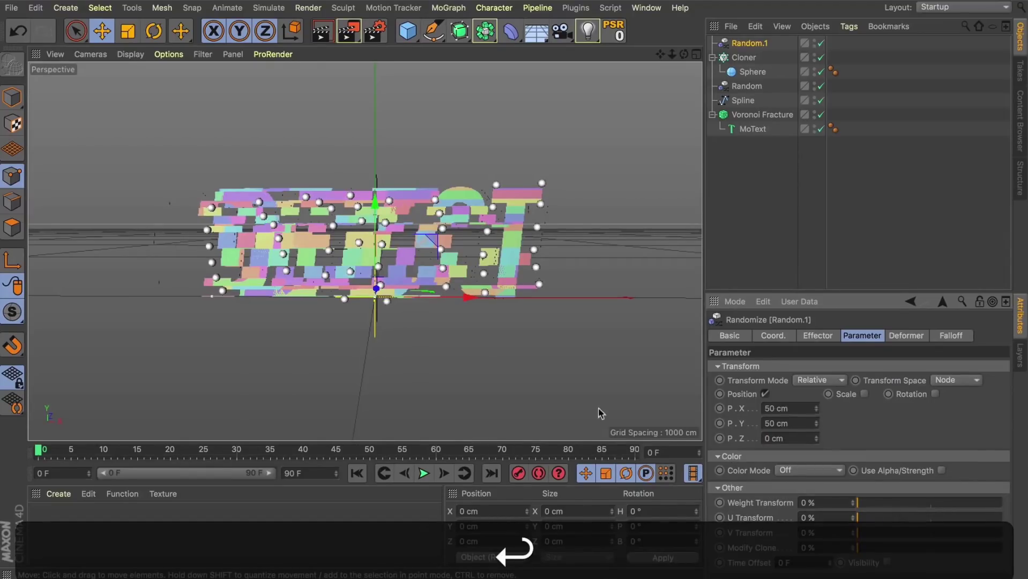
{"action": "left_click_drag", "start_coordinate": [818, 411], "coordinate": [844, 422]}
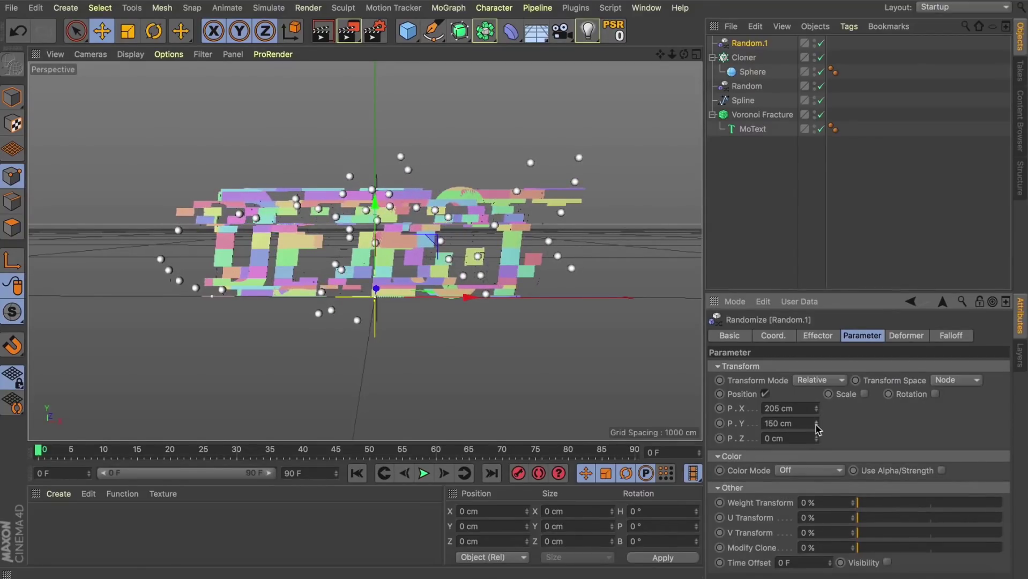
{"action": "left_click", "coordinate": [423, 473]}
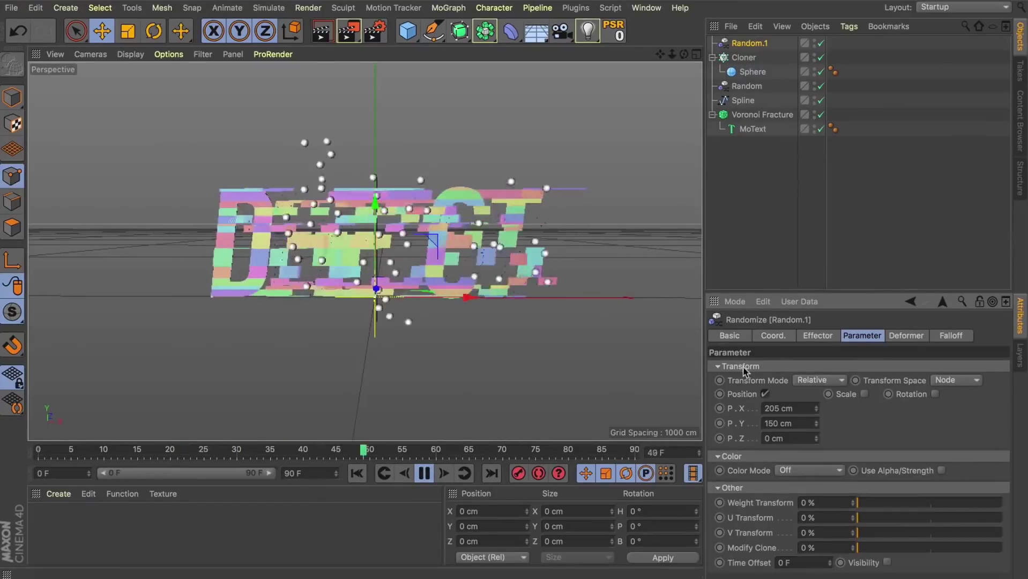
{"action": "left_click_drag", "start_coordinate": [816, 438], "coordinate": [816, 427]}
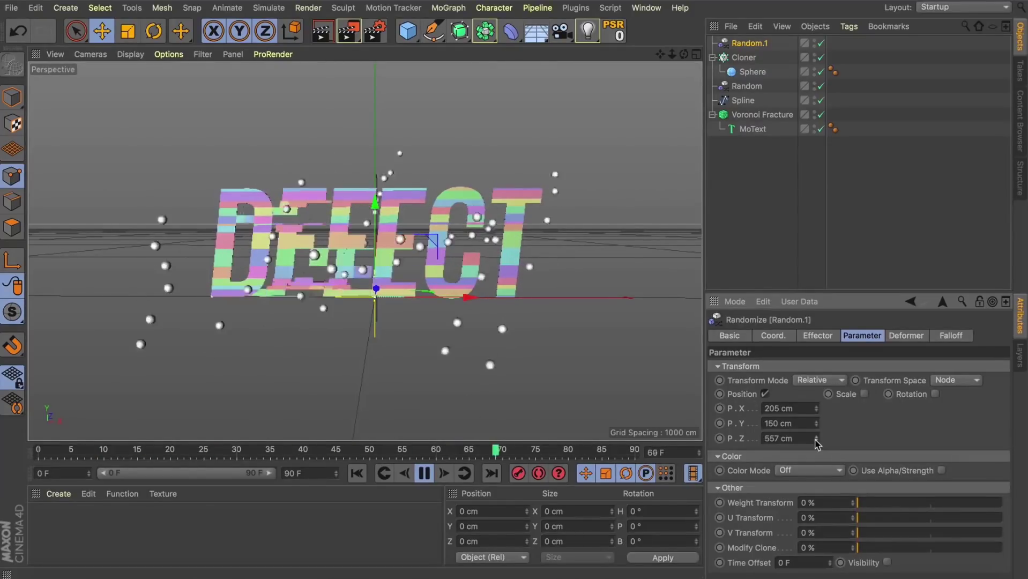
{"action": "left_click", "coordinate": [815, 57], "text": "alt"}
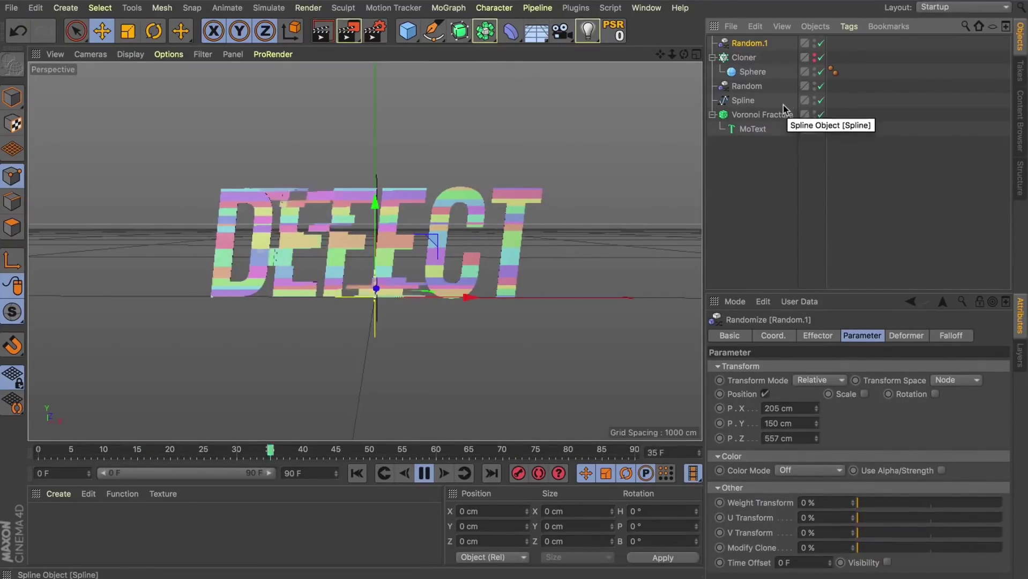
Turn off the Voronoi Fracture's fragment colouring so the DEFECT text shows plain white.
{"action": "left_click", "coordinate": [778, 114]}
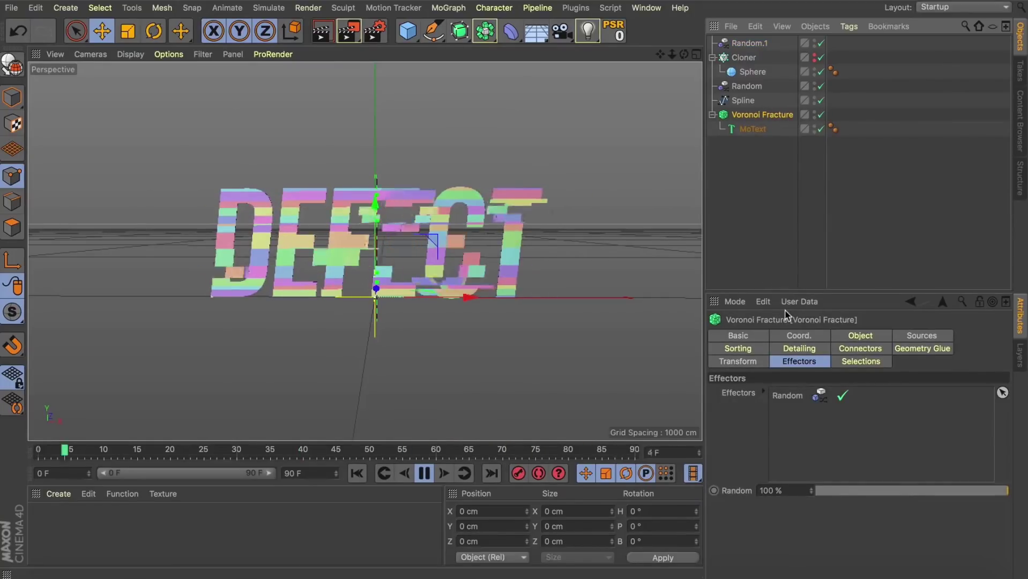
{"action": "left_click", "coordinate": [853, 333]}
{"action": "left_click", "coordinate": [825, 428]}
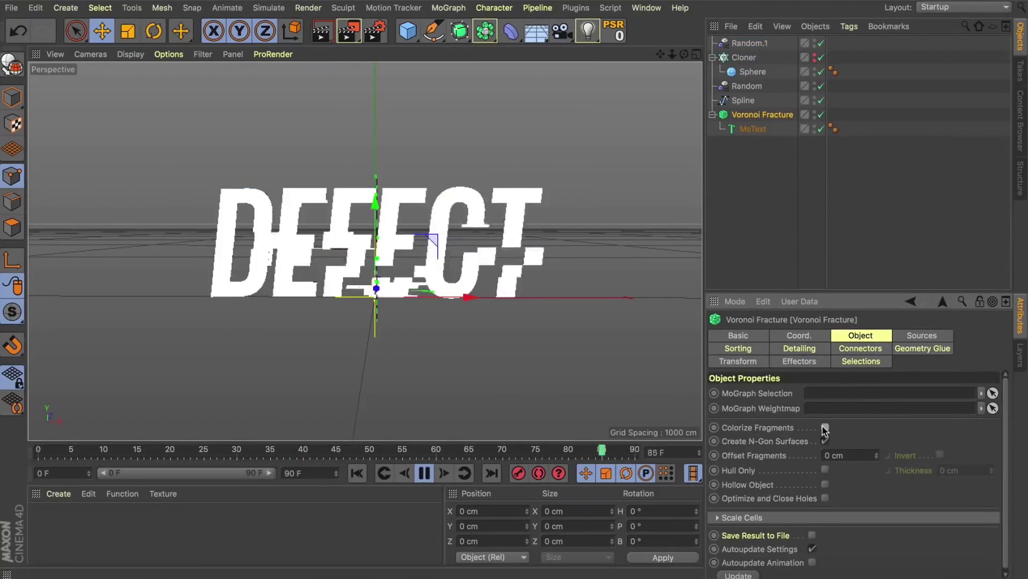
{"action": "left_click", "coordinate": [752, 236]}
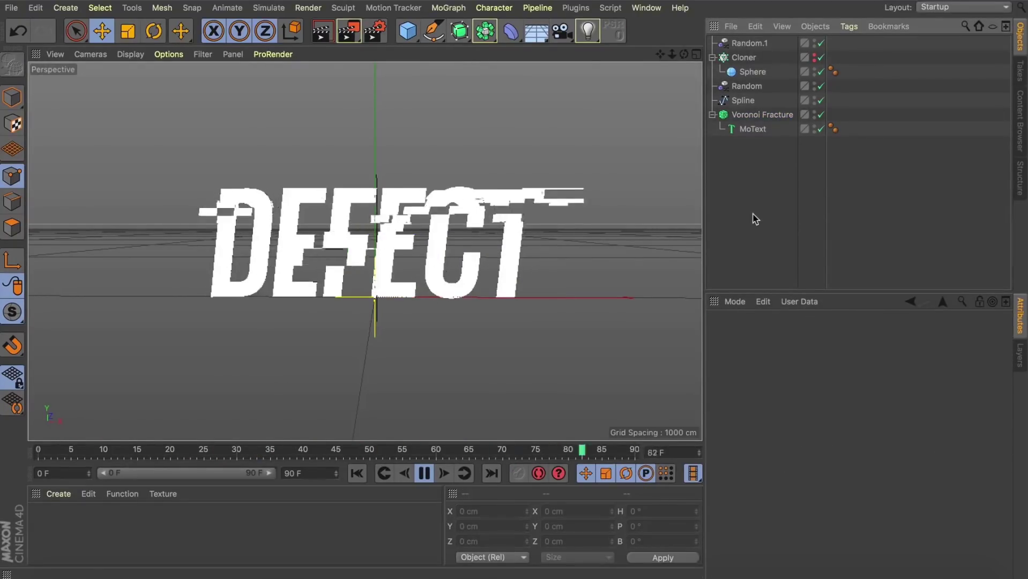
Stop playback, scrub back through the glitch, and collapse the Cloner to hide its Sphere.
{"action": "left_click", "coordinate": [424, 474]}
{"action": "left_click_drag", "start_coordinate": [89, 455], "coordinate": [36, 464]}
{"action": "left_click", "coordinate": [712, 57]}
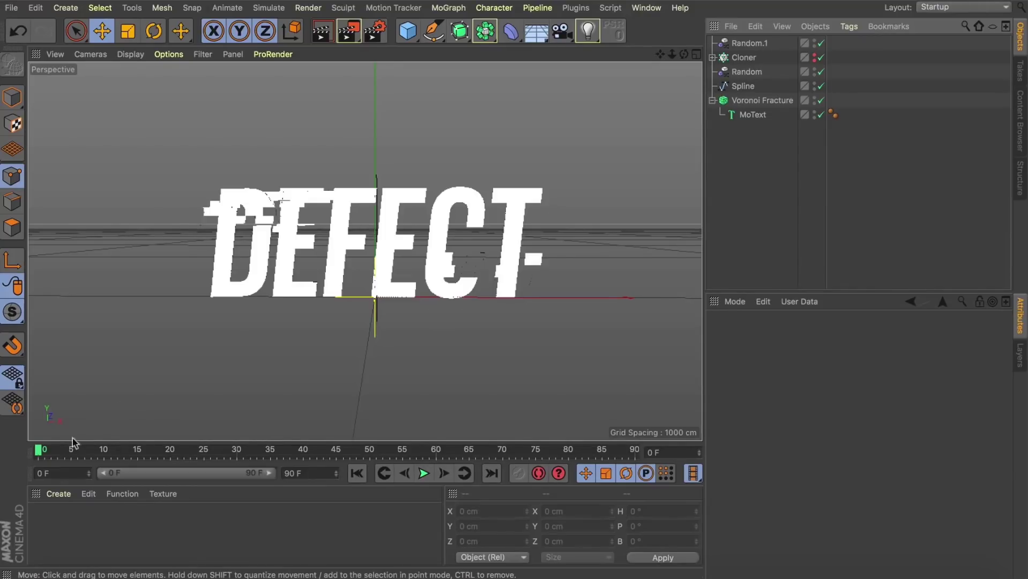
Keyframe the Random effector's Strength at 0 % on frame 10 and 100 % on frame 15.
{"action": "left_click_drag", "start_coordinate": [66, 445], "coordinate": [14, 476]}
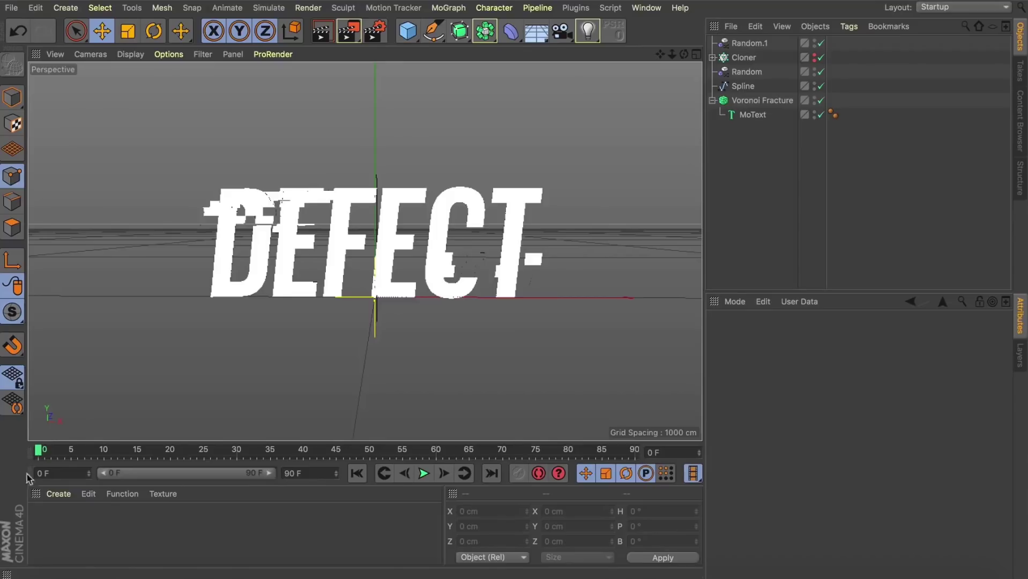
{"action": "left_click", "coordinate": [747, 72]}
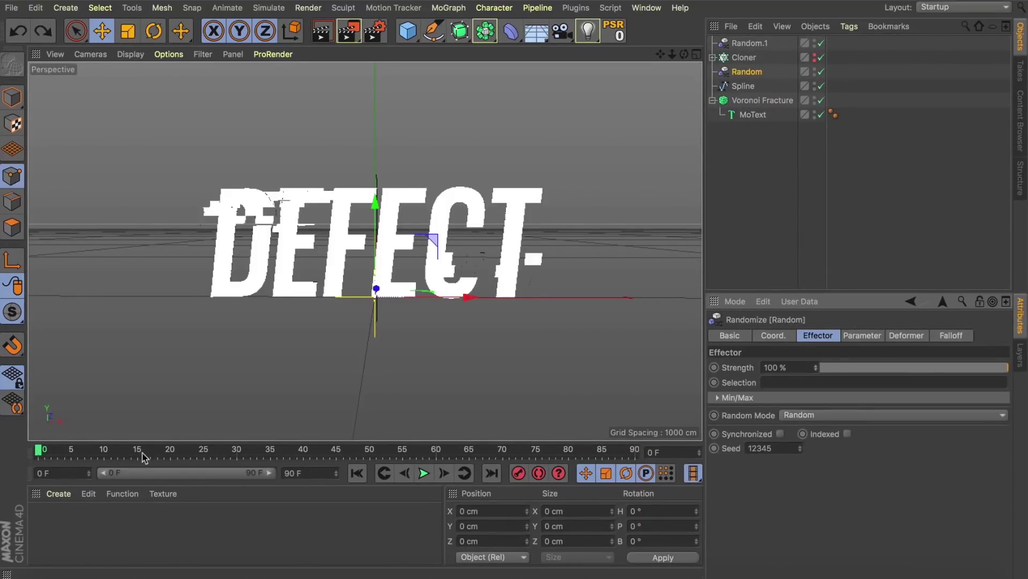
{"action": "left_click", "coordinate": [104, 453]}
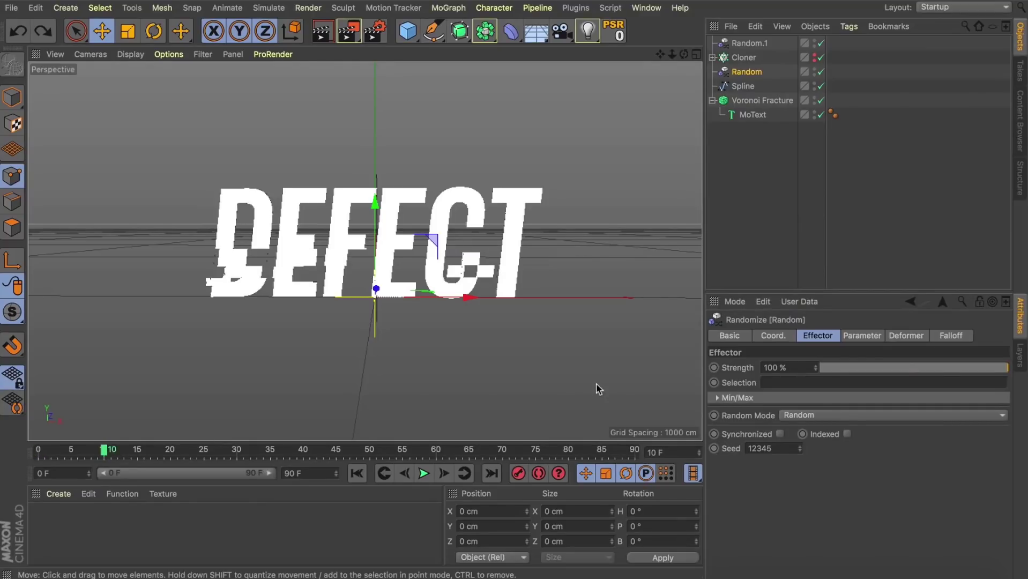
{"action": "left_click_drag", "start_coordinate": [847, 369], "coordinate": [691, 367]}
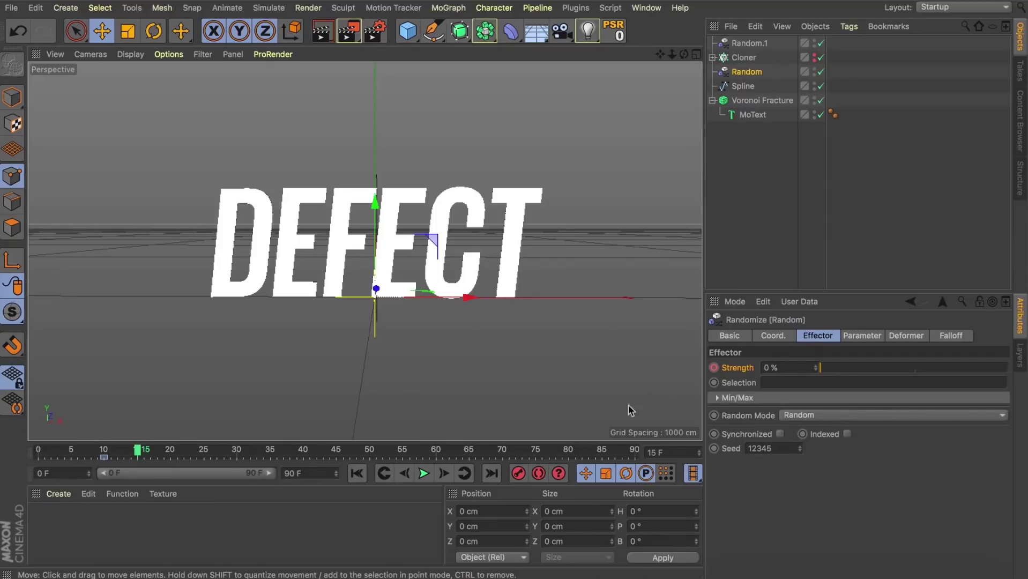
{"action": "left_click_drag", "start_coordinate": [856, 369], "coordinate": [1021, 369]}
{"action": "left_click", "coordinate": [714, 368], "text": "ctrl"}
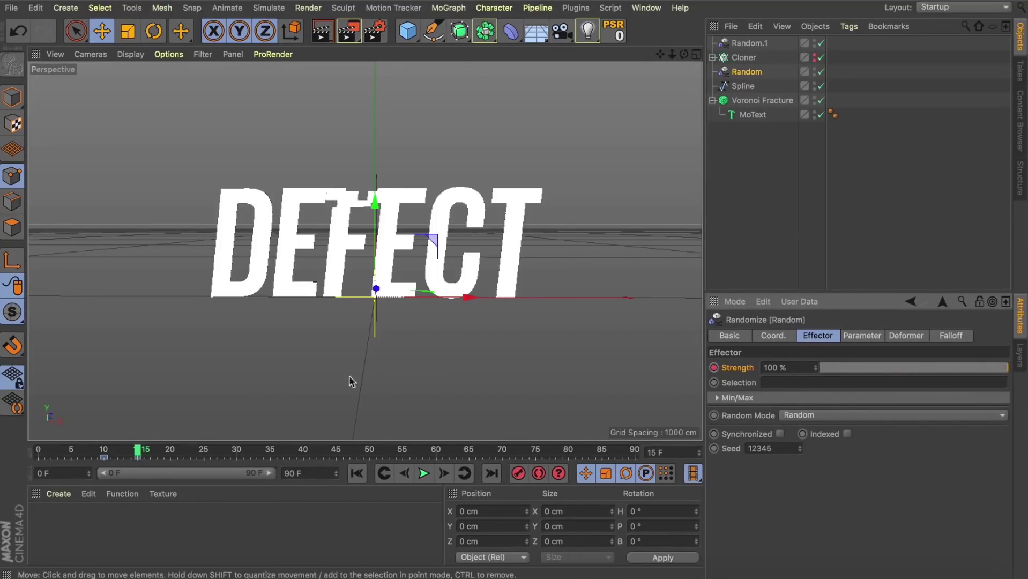
Play the animation from the start and review the glitch ramp around frames 8 to 22.
{"action": "left_click", "coordinate": [356, 472]}
{"action": "left_click", "coordinate": [423, 473]}
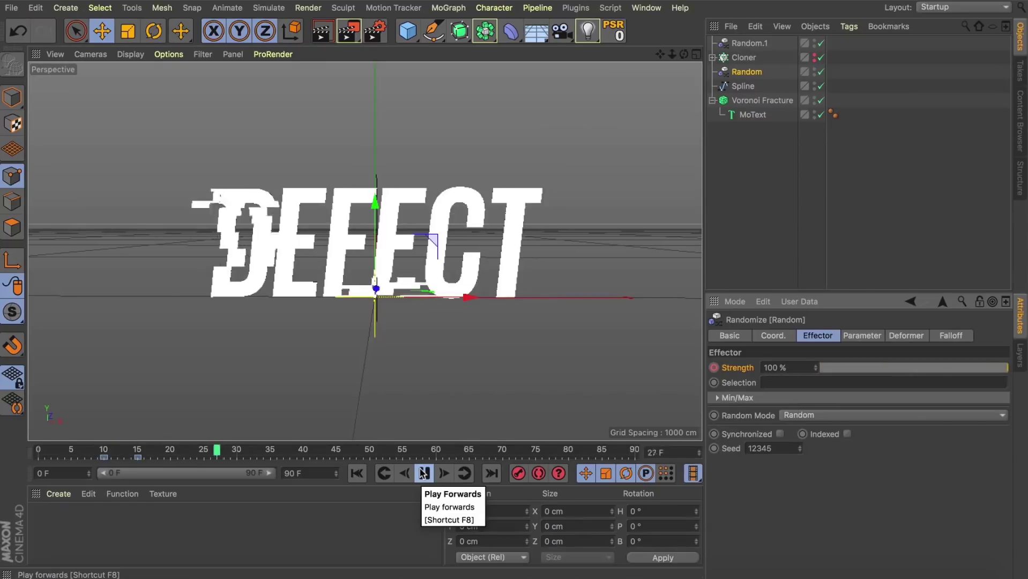
{"action": "left_click", "coordinate": [423, 473]}
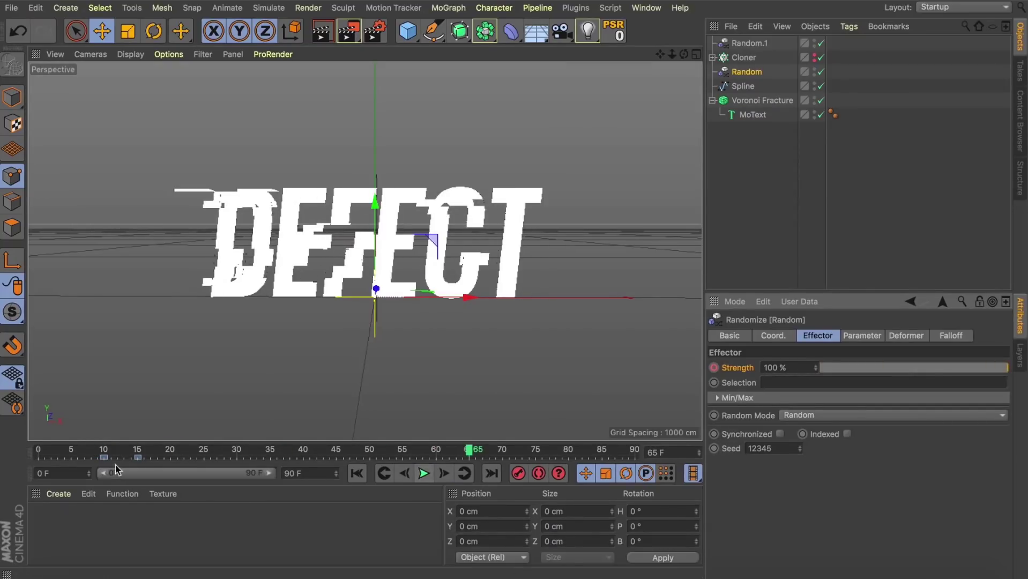
{"action": "left_click_drag", "start_coordinate": [91, 452], "coordinate": [272, 455]}
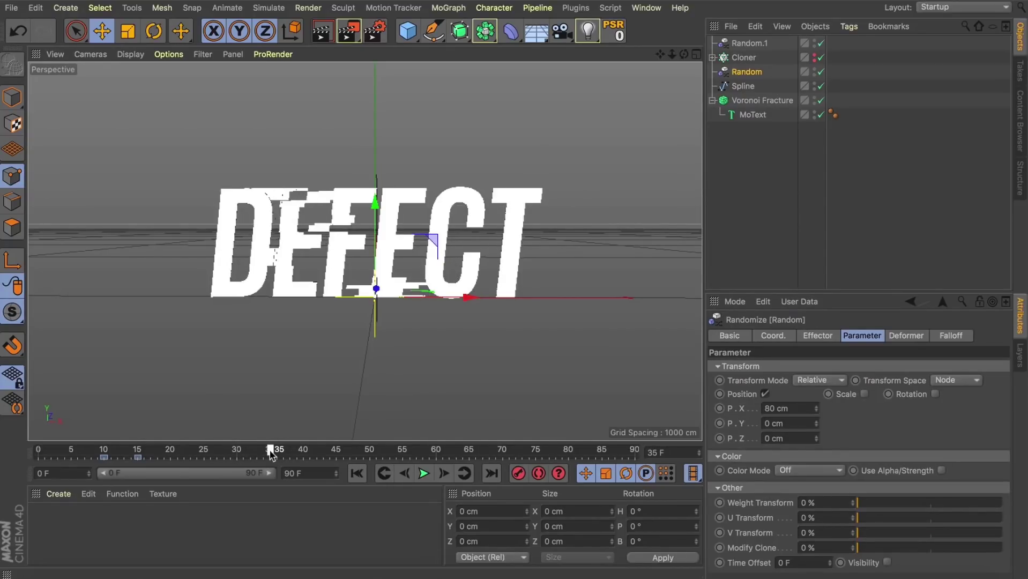
Keyframe Random.1's P.Z offset to 0 cm at frame 50, falling from 557 cm around frame 35.
{"action": "left_click", "coordinate": [745, 44]}
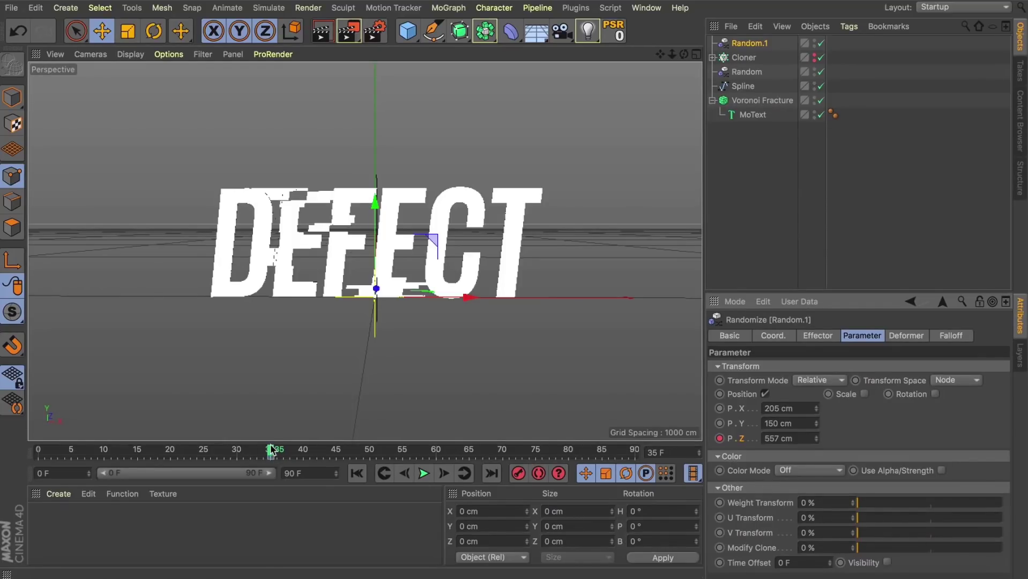
{"action": "left_click_drag", "start_coordinate": [272, 450], "coordinate": [374, 449]}
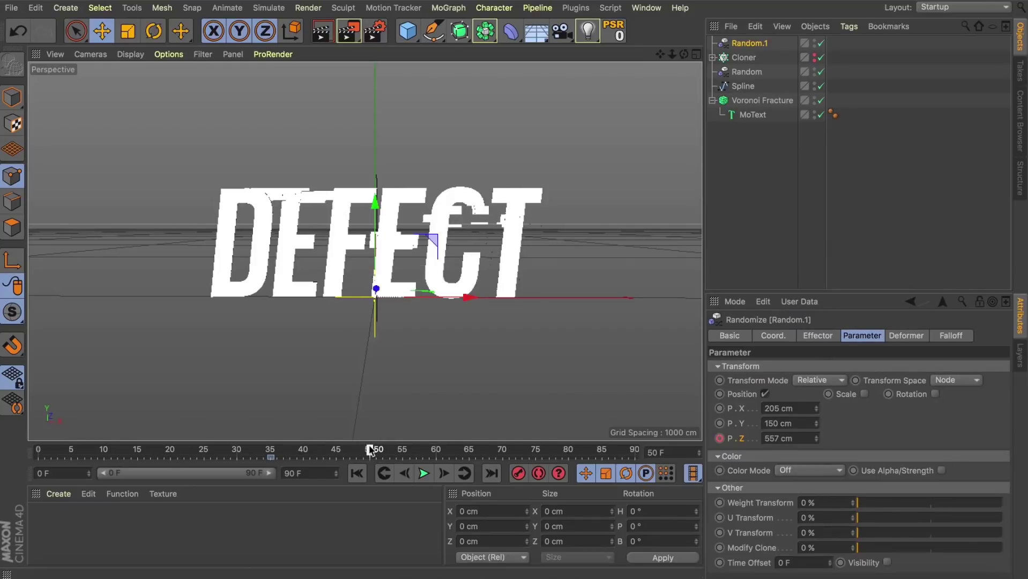
{"action": "left_click", "coordinate": [788, 438]}
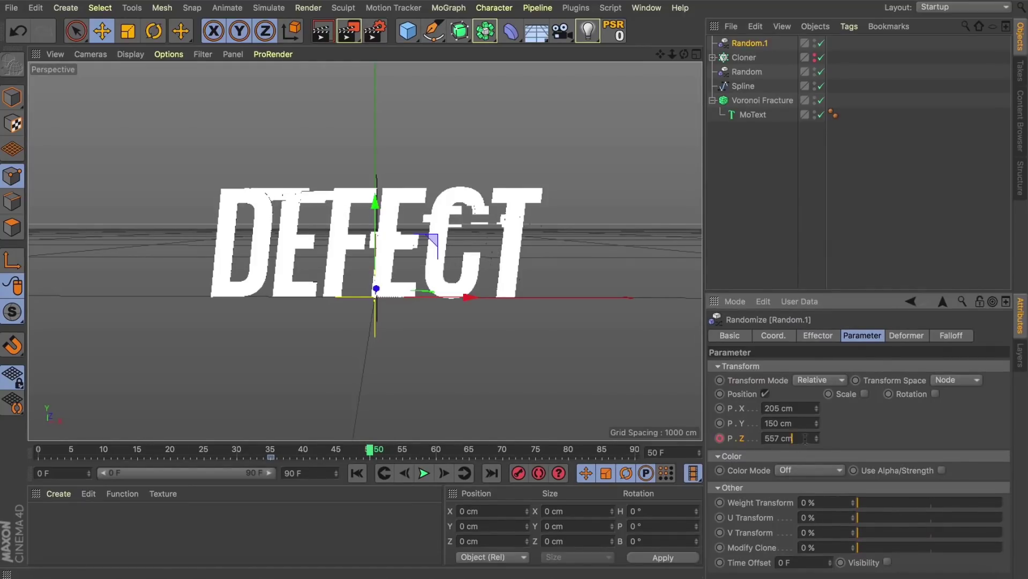
{"action": "type", "text": "0"}
{"action": "key", "text": "Return"}
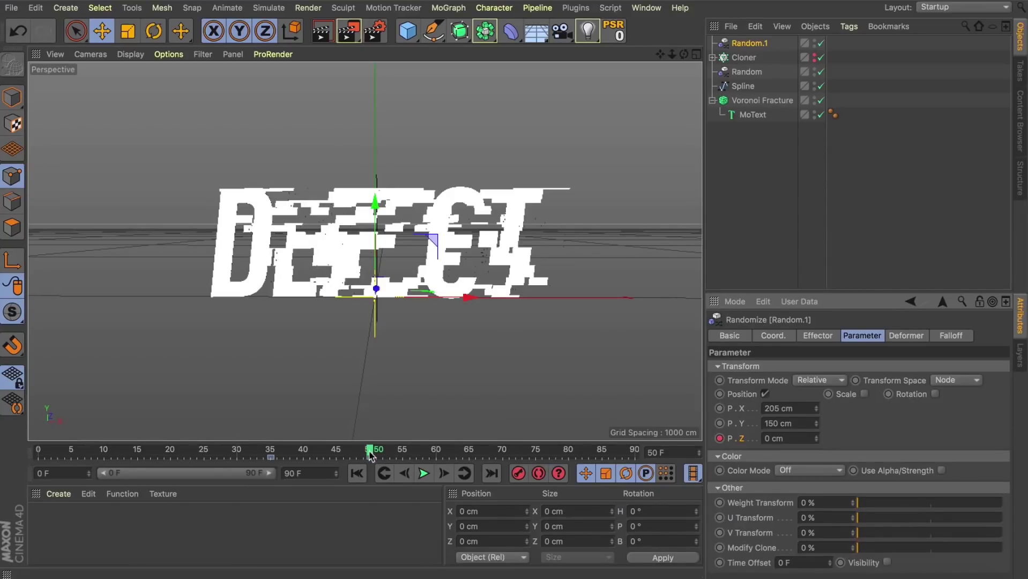
{"action": "left_click_drag", "start_coordinate": [369, 452], "coordinate": [338, 458]}
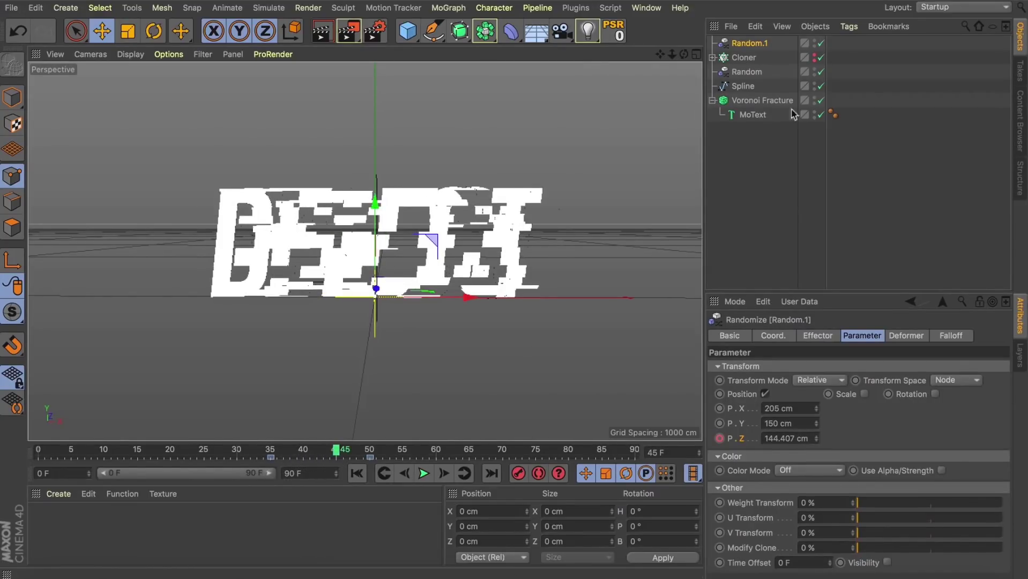
{"action": "key", "text": "alt"}
Unhide the Cloner's spheres, add a Camera, and watch the spheres move between frames 20 and 29.
{"action": "left_click", "coordinate": [817, 57], "text": "alt"}
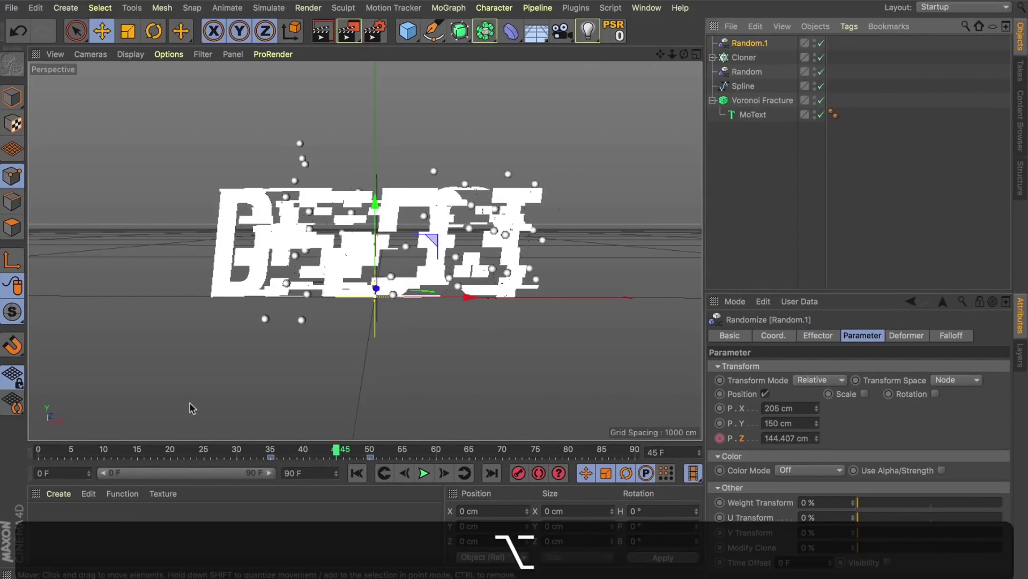
{"action": "left_click_drag", "start_coordinate": [336, 440], "coordinate": [171, 441]}
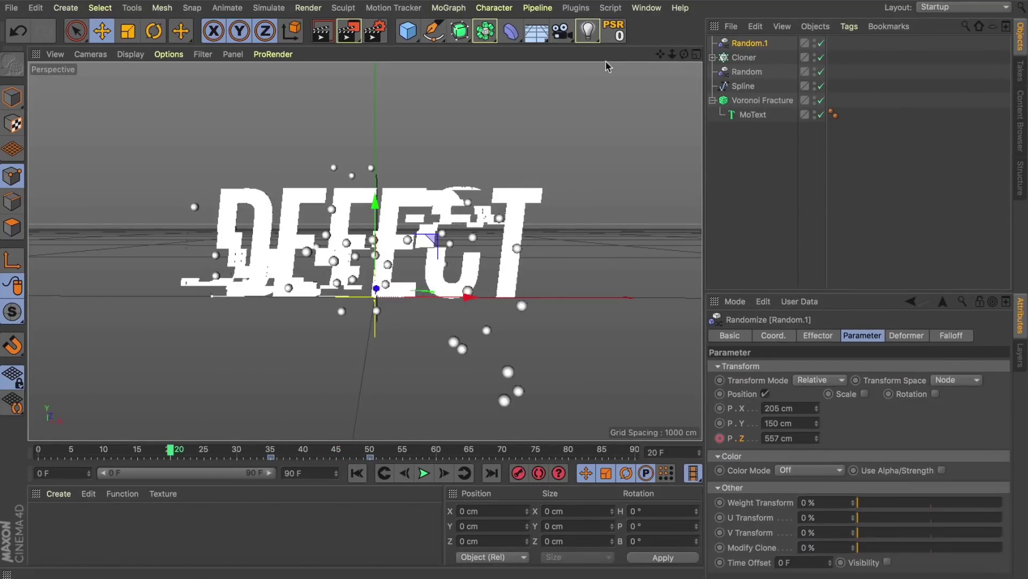
{"action": "left_click", "coordinate": [562, 31]}
{"action": "mouse_move", "coordinate": [689, 54]}
{"action": "left_mouse_down"}
{"action": "mouse_move", "coordinate": [638, 61]}
{"action": "mouse_move", "coordinate": [672, 72]}
{"action": "mouse_move", "coordinate": [660, 54]}
{"action": "mouse_move", "coordinate": [692, 55]}
{"action": "left_mouse_up"}
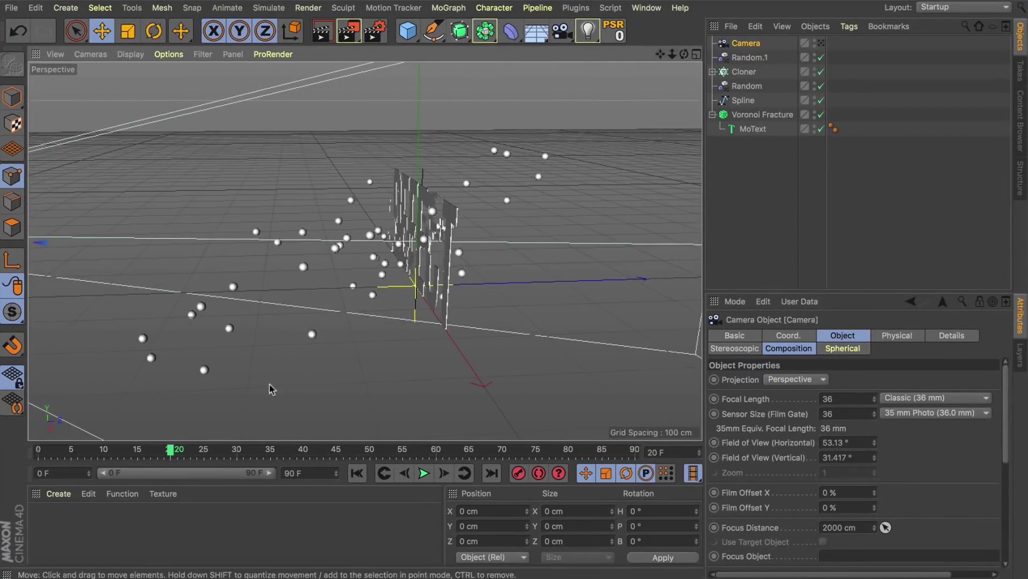
{"action": "left_click", "coordinate": [750, 58]}
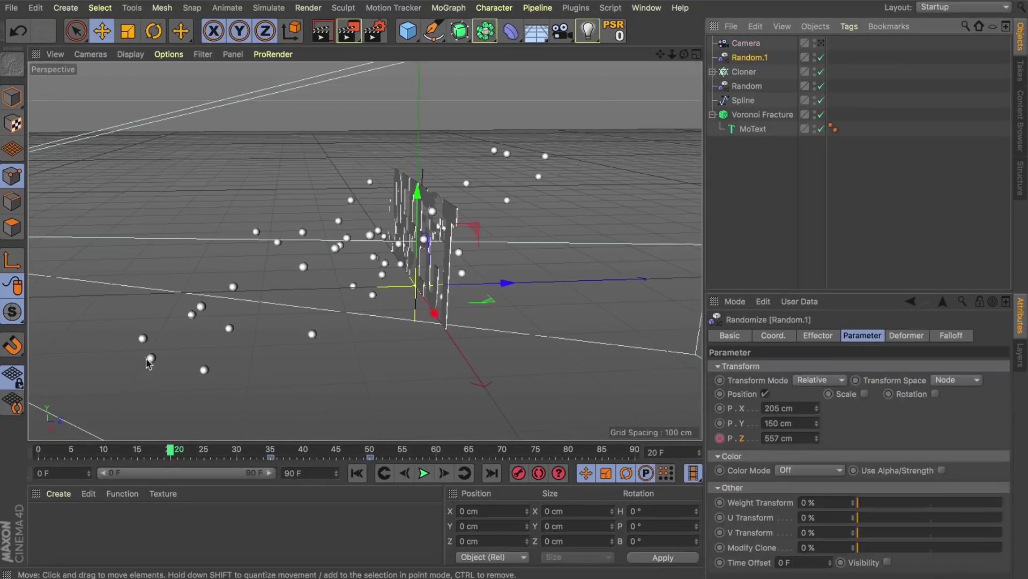
{"action": "left_click_drag", "start_coordinate": [169, 452], "coordinate": [277, 448]}
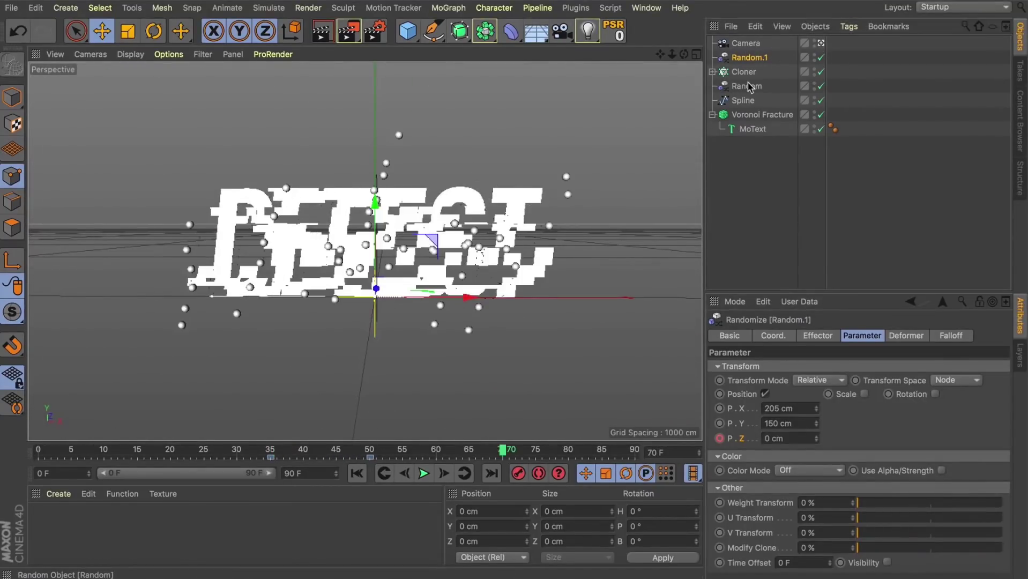
Drop the first Random effector's Strength to 0 % at frame 75, hide the Cloner, and rewind.
{"action": "left_click", "coordinate": [746, 86]}
{"action": "left_click", "coordinate": [829, 336]}
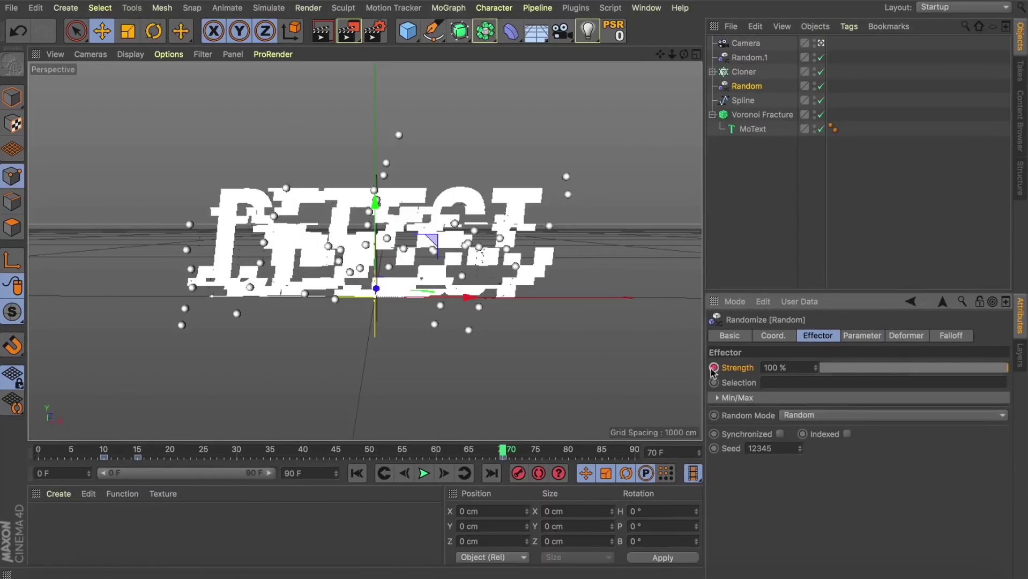
{"action": "left_click", "coordinate": [533, 454]}
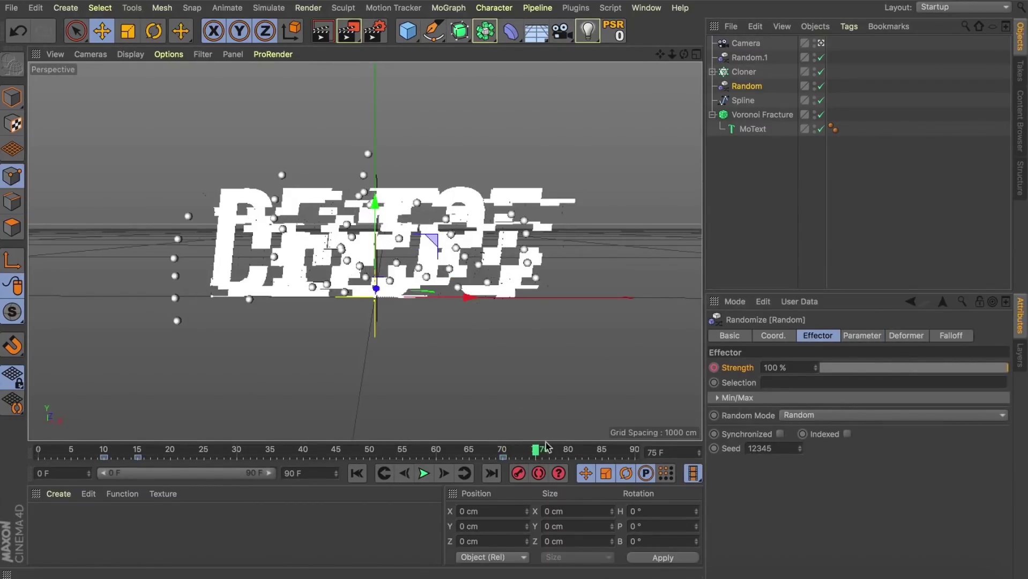
{"action": "left_click_drag", "start_coordinate": [853, 368], "coordinate": [713, 367]}
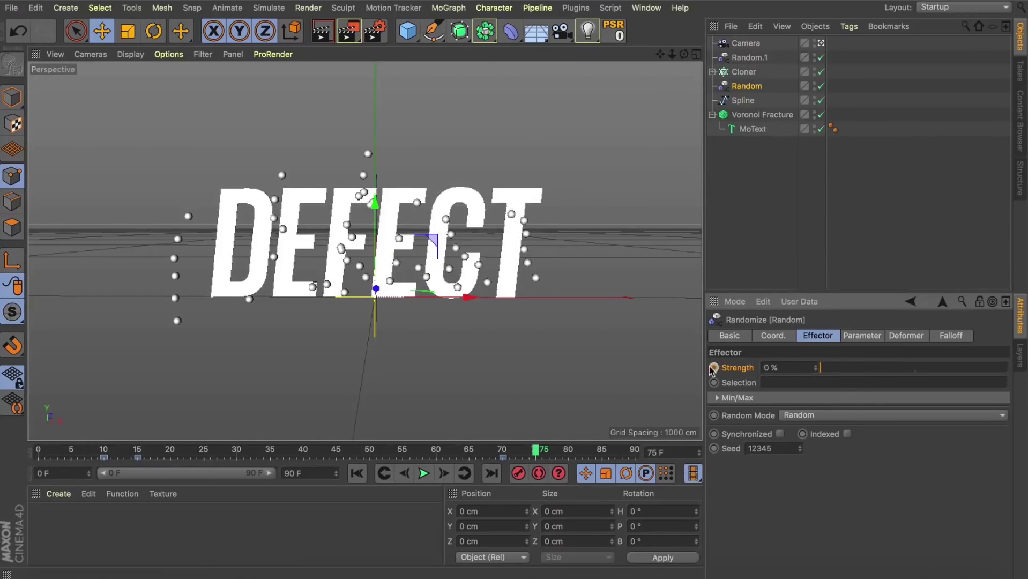
{"action": "left_click", "coordinate": [814, 72], "text": "alt"}
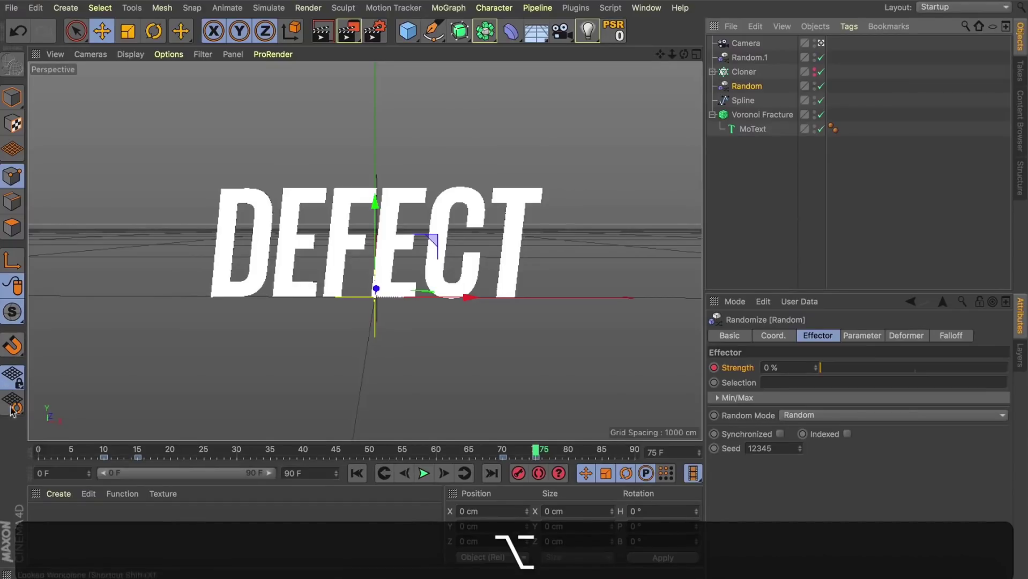
{"action": "left_click_drag", "start_coordinate": [43, 455], "coordinate": [467, 493]}
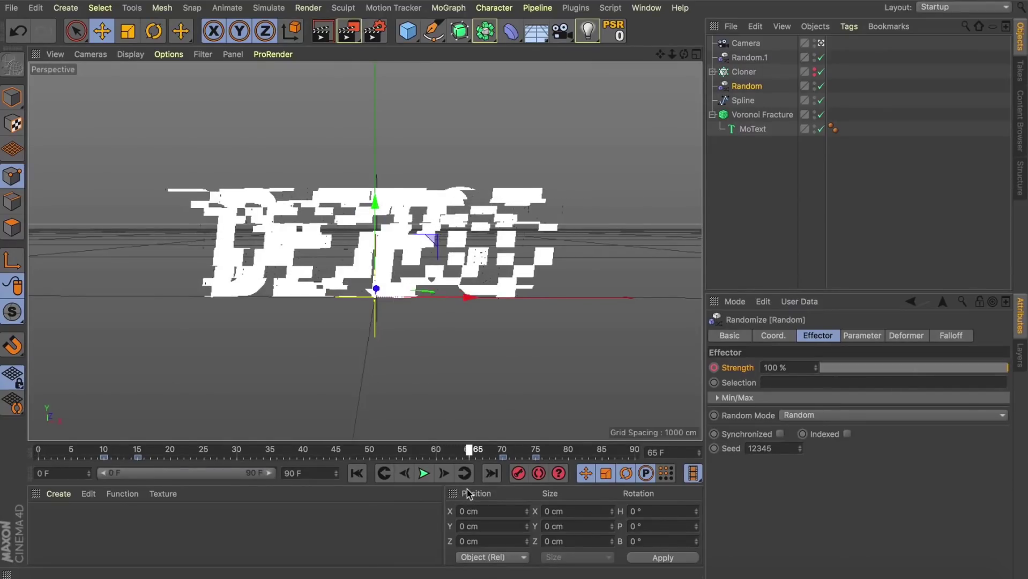
At frame 66, change the MoText text from DEFECT to WARNING and keyframe it.
{"action": "left_click", "coordinate": [746, 130]}
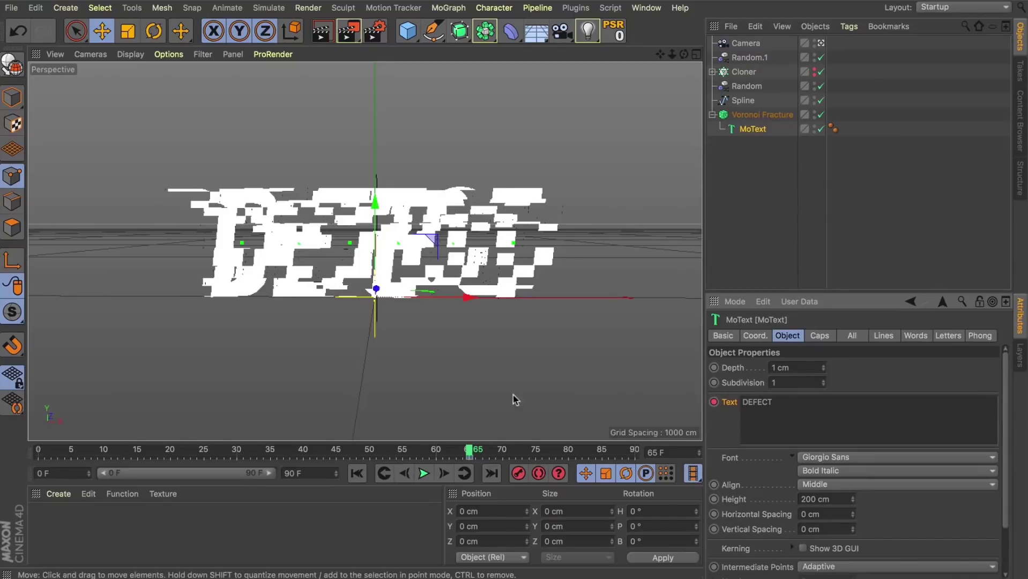
{"action": "left_click_drag", "start_coordinate": [469, 452], "coordinate": [476, 454]}
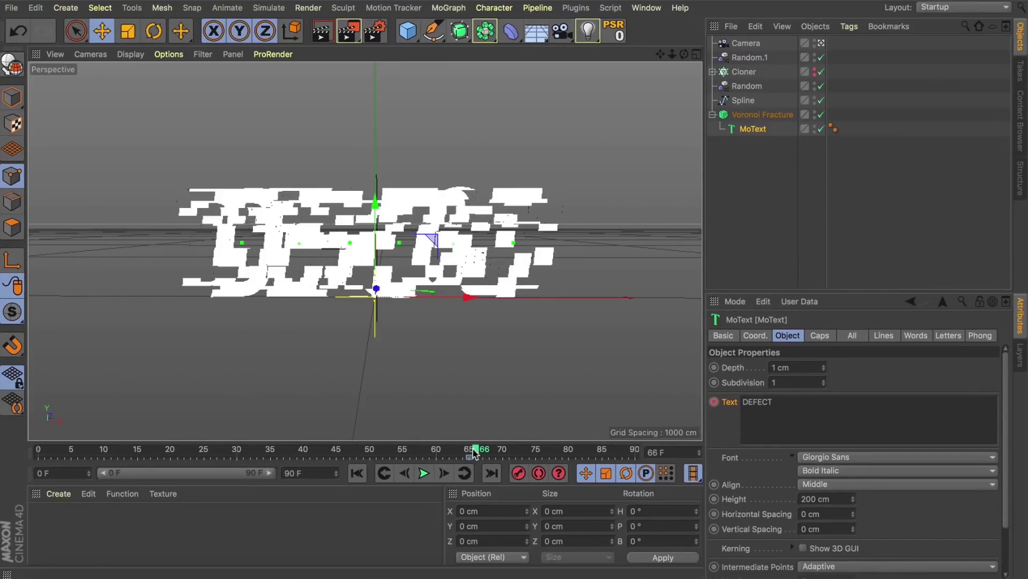
{"action": "left_click_drag", "start_coordinate": [782, 398], "coordinate": [547, 394]}
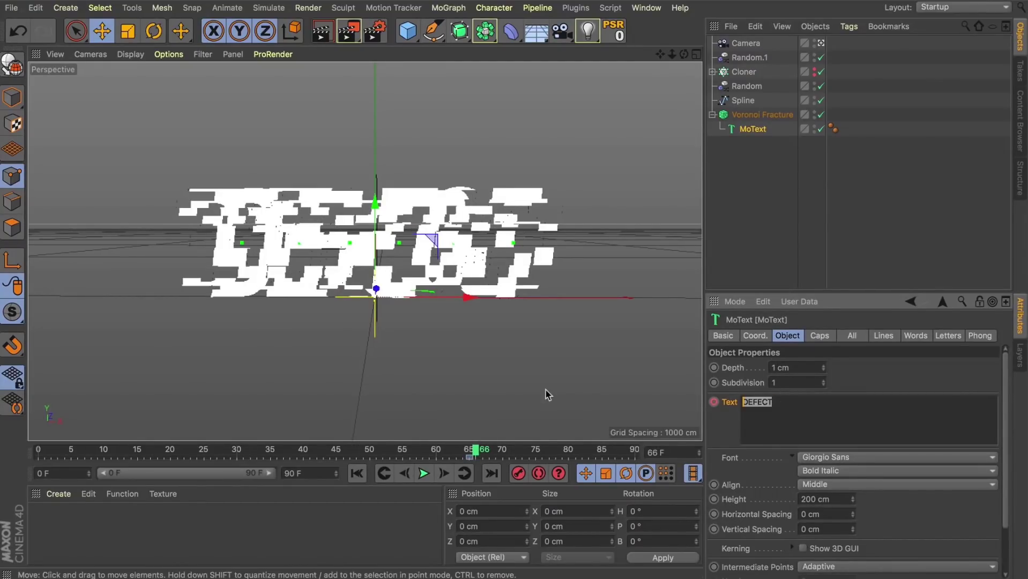
{"action": "type", "text": "WARNING"}
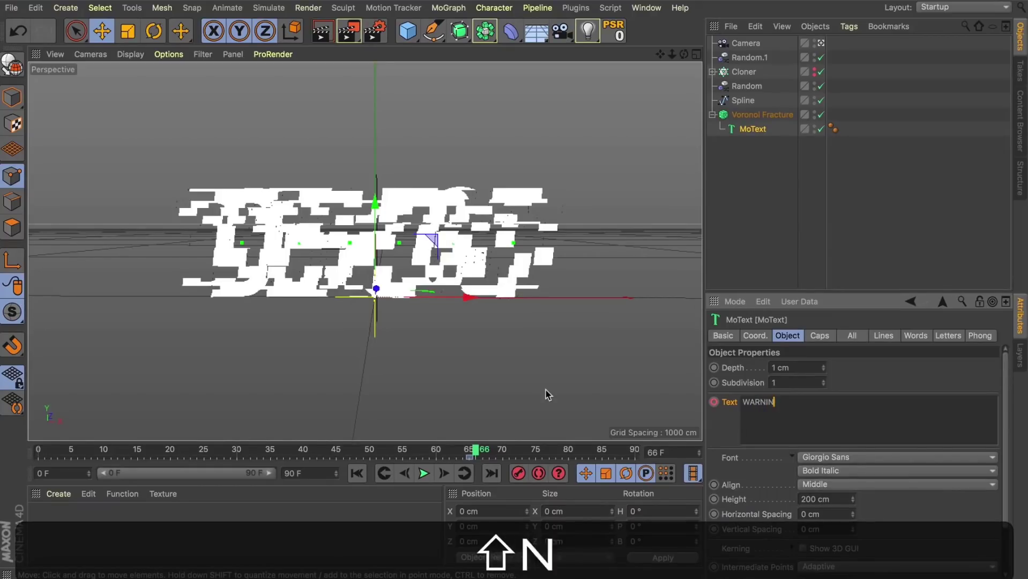
{"action": "left_click", "coordinate": [851, 368]}
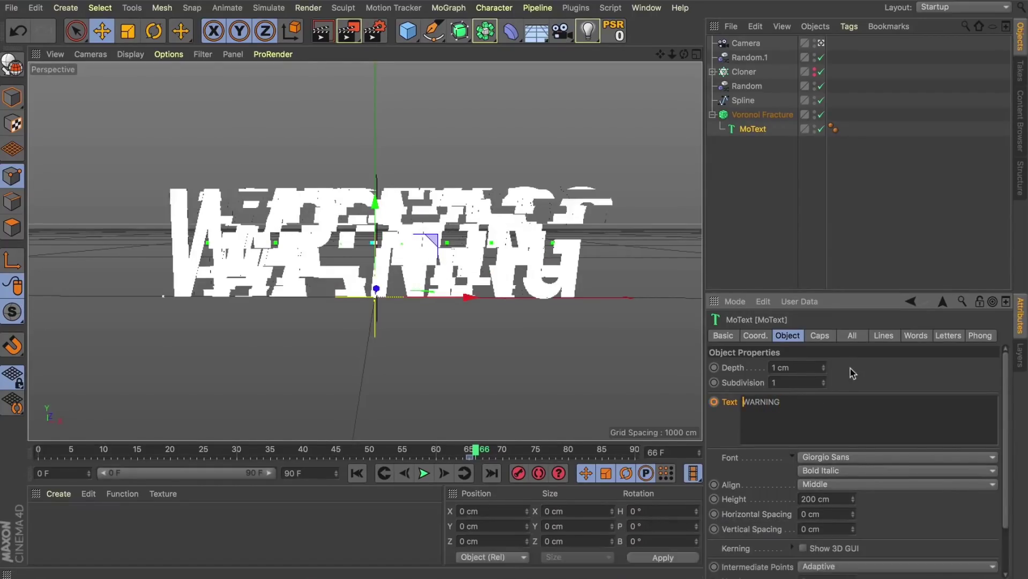
{"action": "left_click", "coordinate": [714, 402], "text": "ctrl"}
Preview the word switch, unhide the Cloner's spheres, and inspect Random.1's parameters.
{"action": "mouse_move", "coordinate": [480, 450]}
{"action": "left_mouse_down"}
{"action": "mouse_move", "coordinate": [394, 450]}
{"action": "mouse_move", "coordinate": [496, 450]}
{"action": "left_mouse_up"}
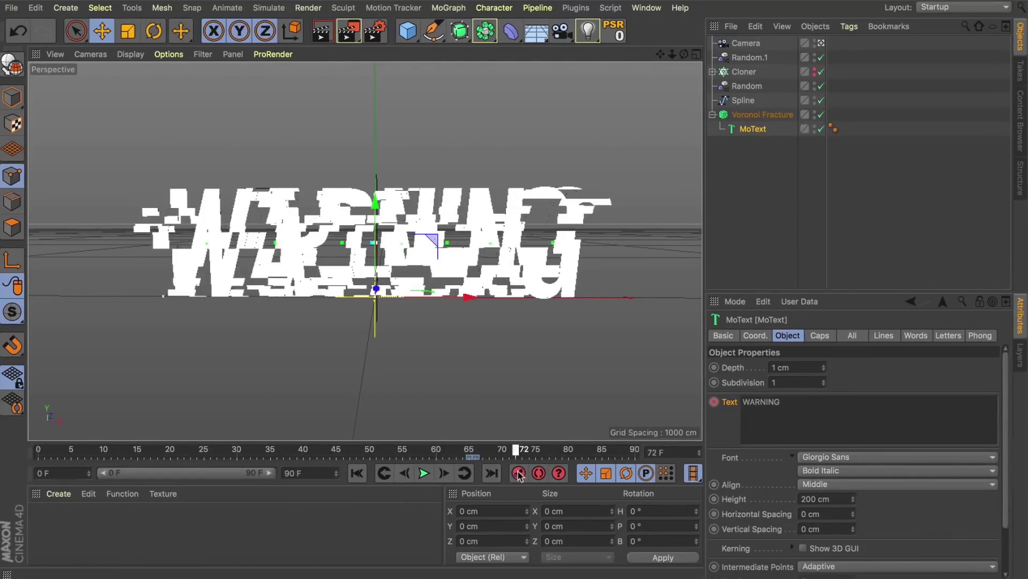
{"action": "left_click", "coordinate": [111, 452]}
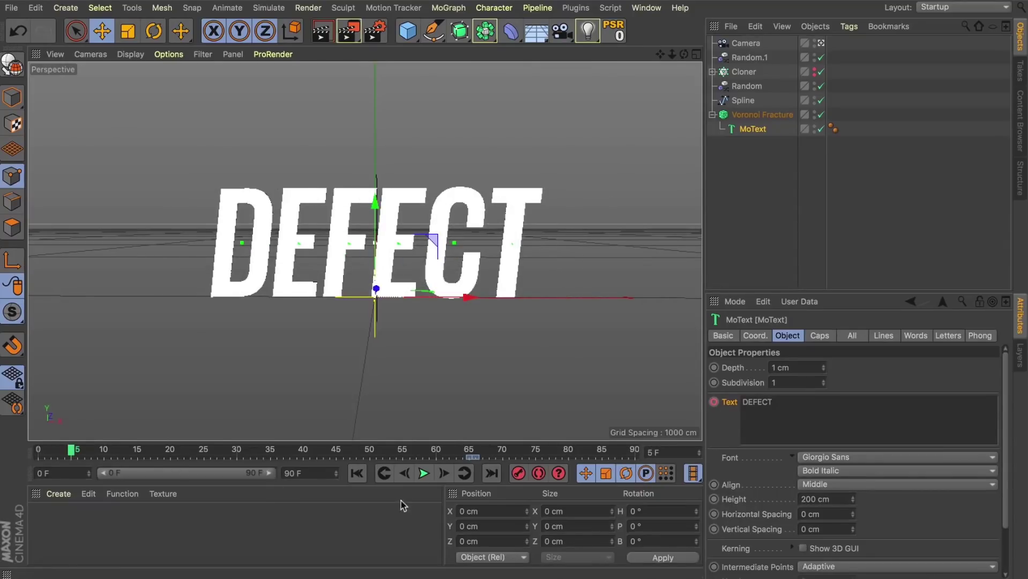
{"action": "left_click", "coordinate": [356, 473]}
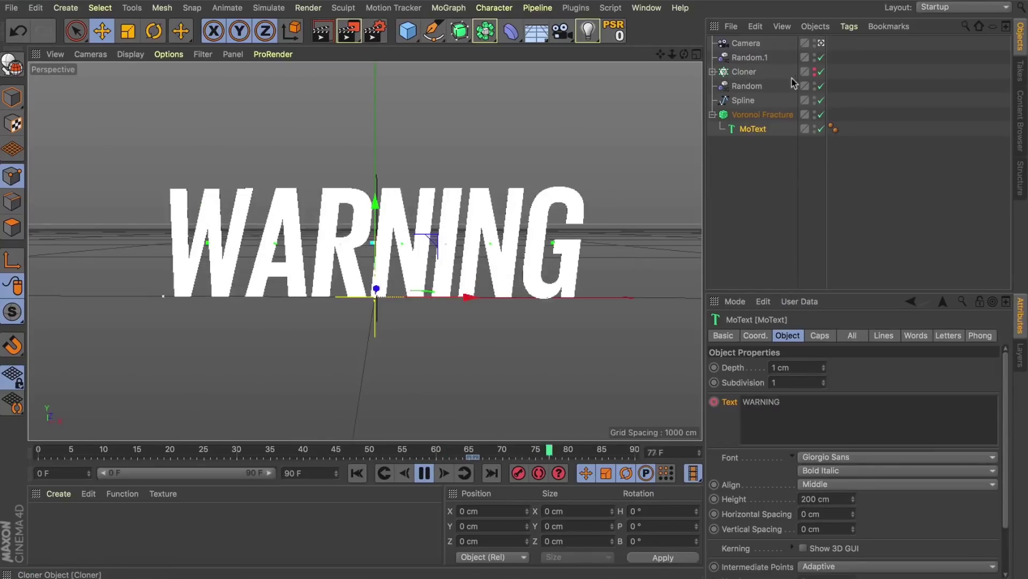
{"action": "left_click", "coordinate": [814, 71], "text": "alt"}
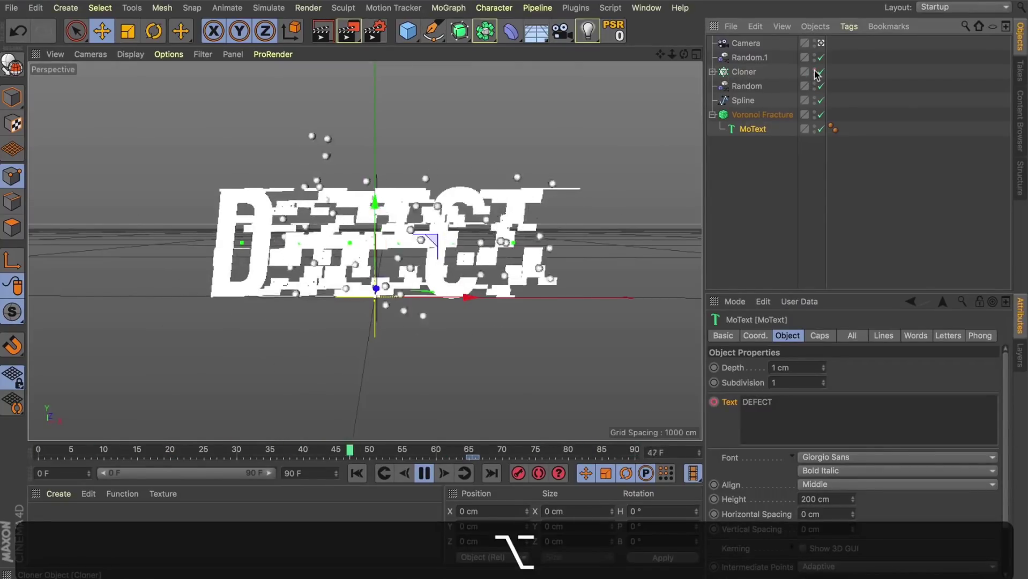
{"action": "left_click", "coordinate": [739, 75]}
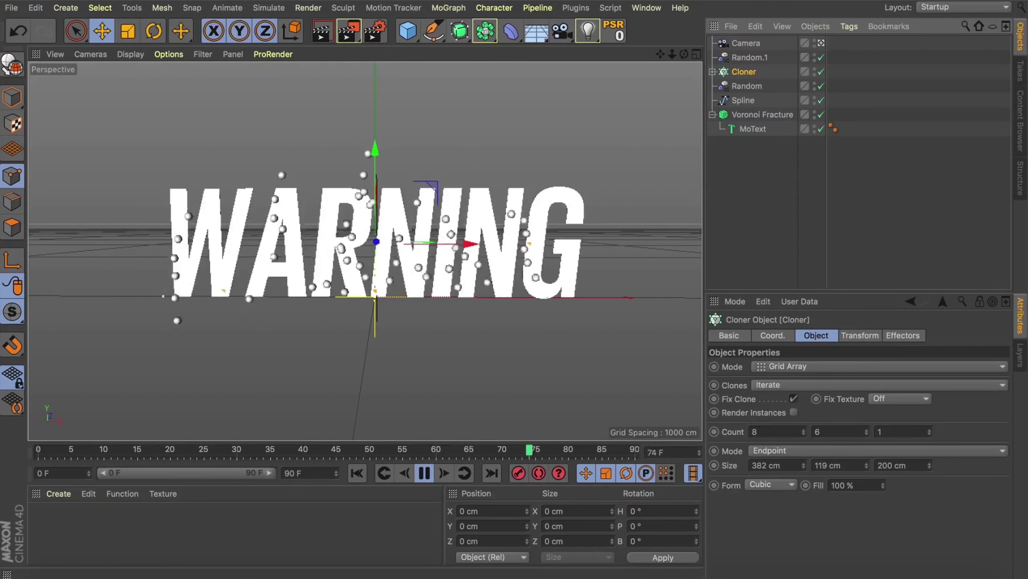
{"action": "left_click", "coordinate": [749, 57]}
{"action": "left_click", "coordinate": [862, 335]}
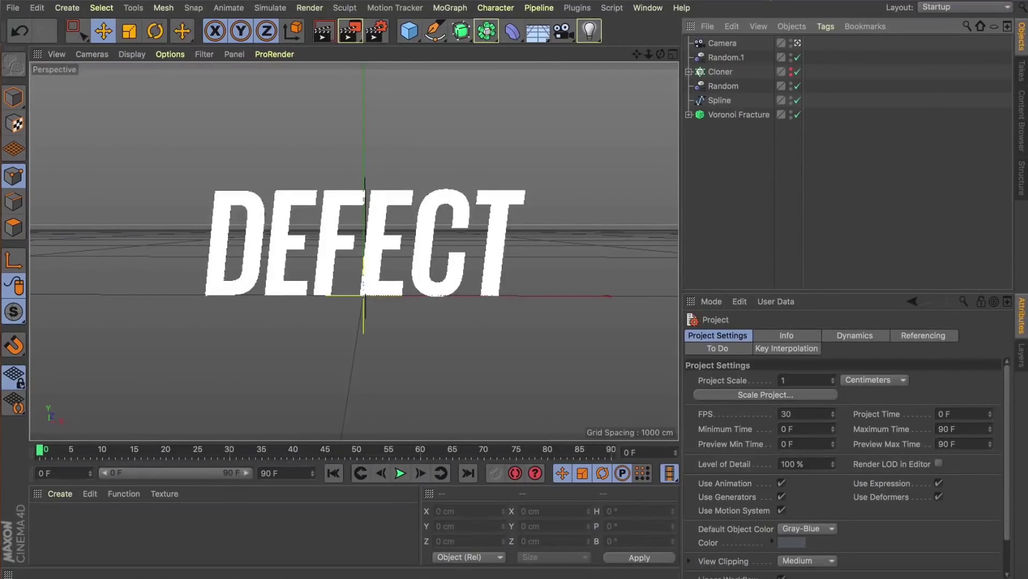
Enable random Scale on the Random effector with S.X 11.01, S.Y -2 and Absolute Scale on.
{"action": "left_click", "coordinate": [718, 88]}
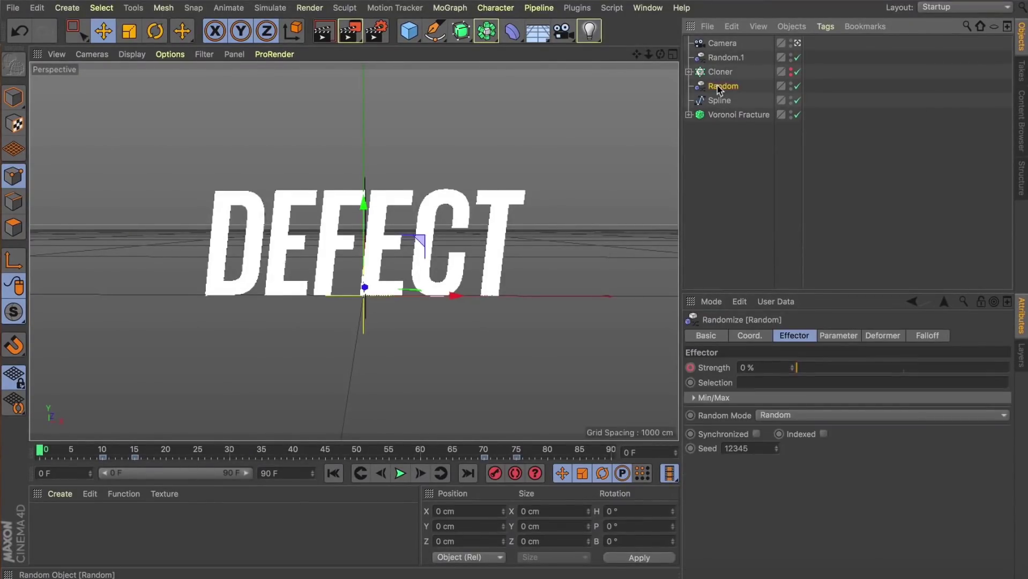
{"action": "left_click", "coordinate": [832, 338]}
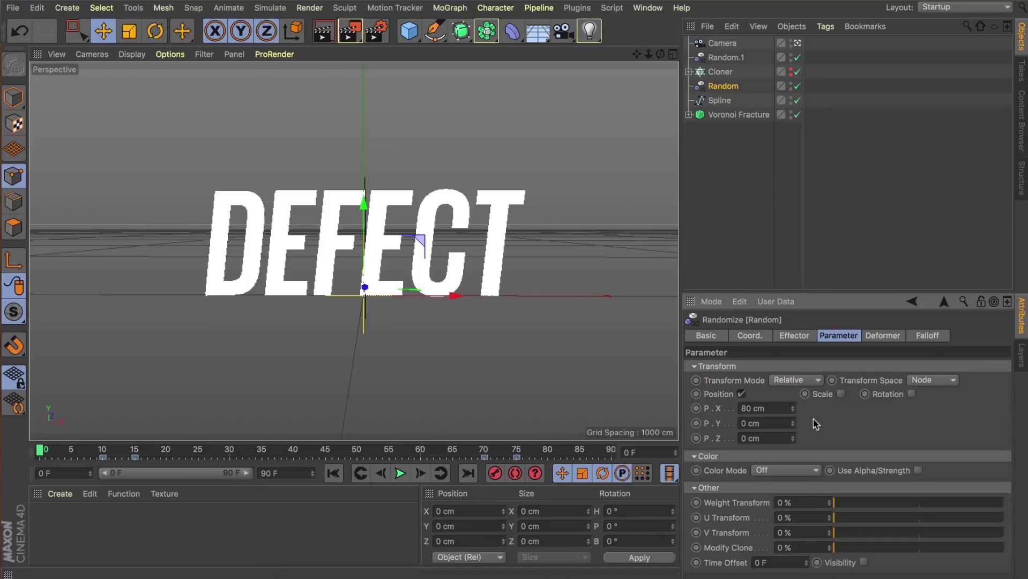
{"action": "left_click", "coordinate": [840, 394]}
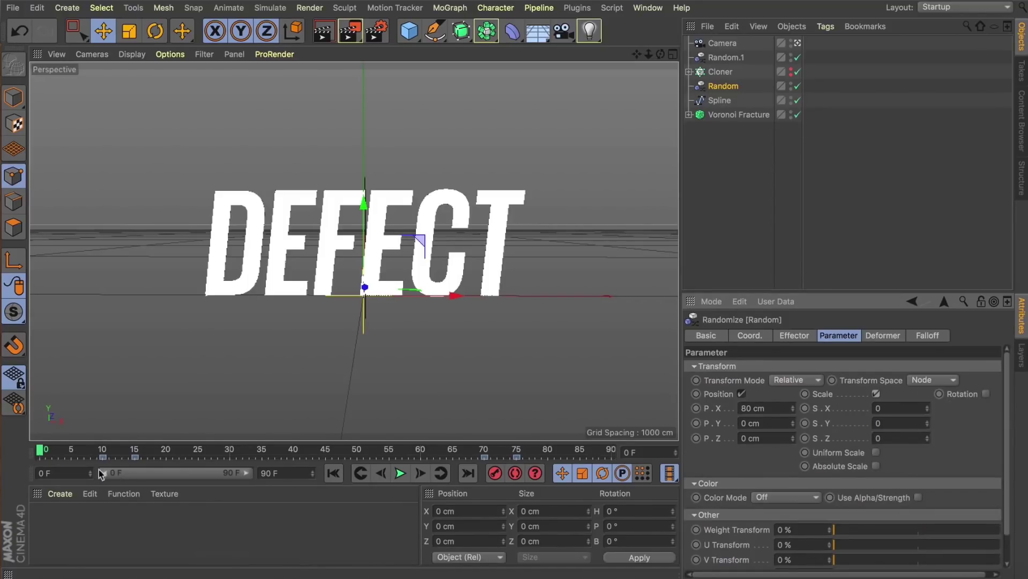
{"action": "left_click_drag", "start_coordinate": [105, 452], "coordinate": [224, 456]}
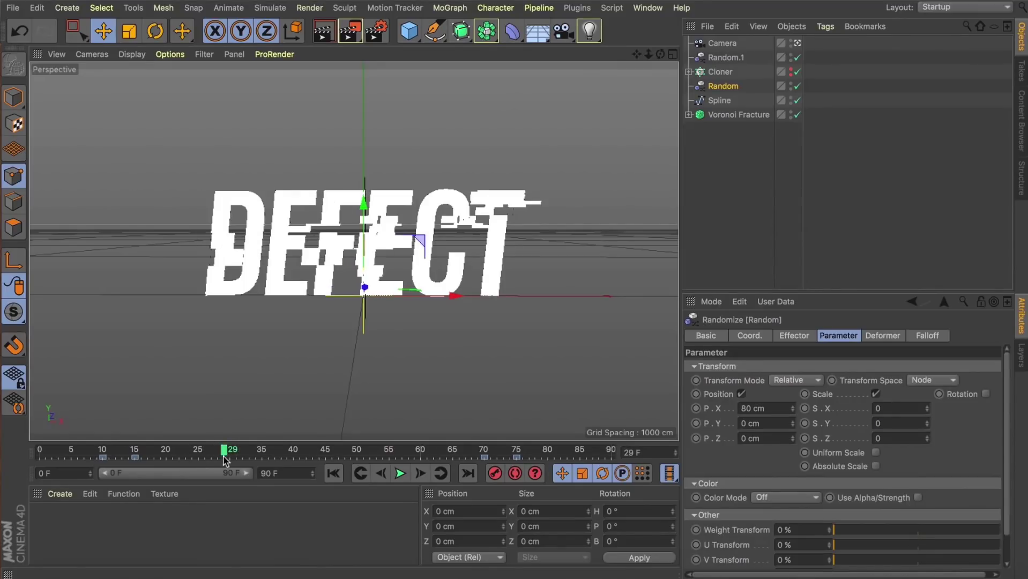
{"action": "left_click", "coordinate": [927, 407]}
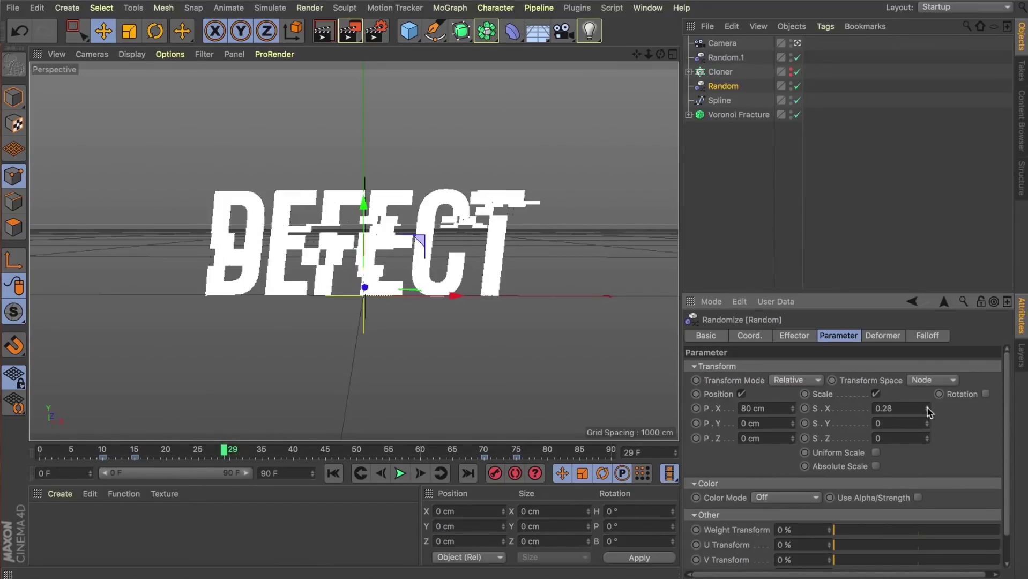
{"action": "left_click_drag", "start_coordinate": [927, 408], "coordinate": [926, 399]}
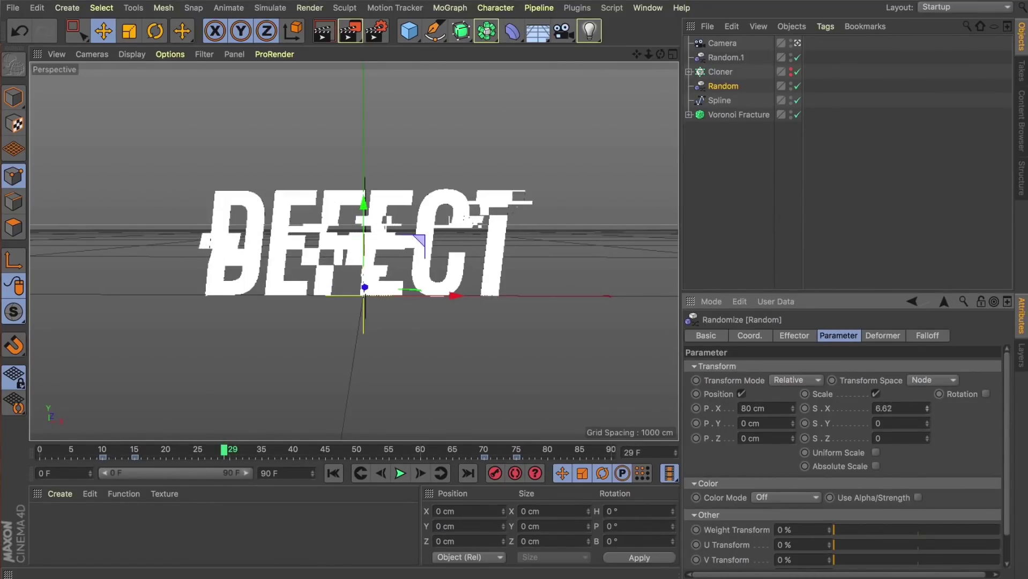
{"action": "double_click", "coordinate": [920, 407]}
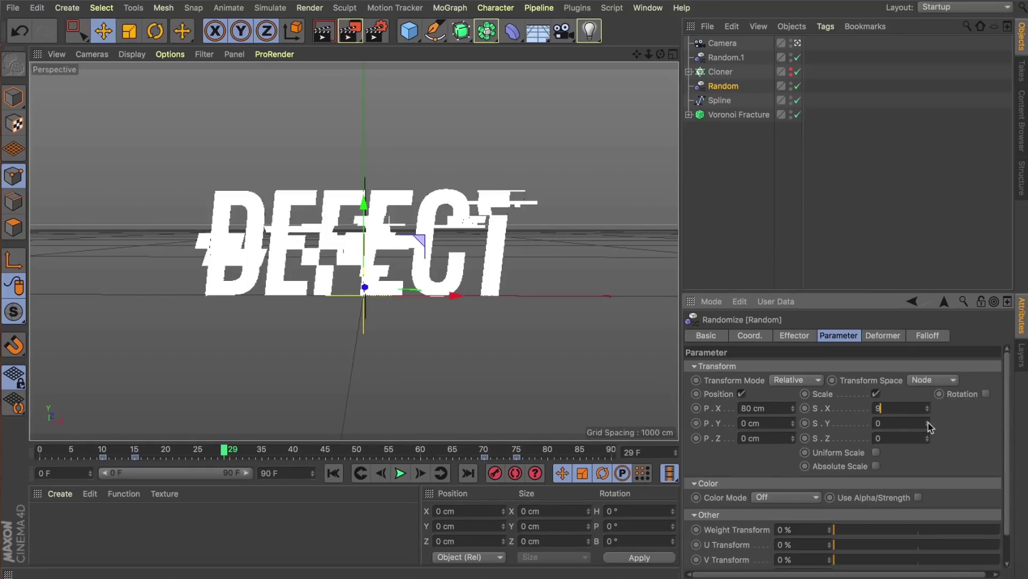
{"action": "left_click_drag", "start_coordinate": [927, 423], "coordinate": [927, 440]}
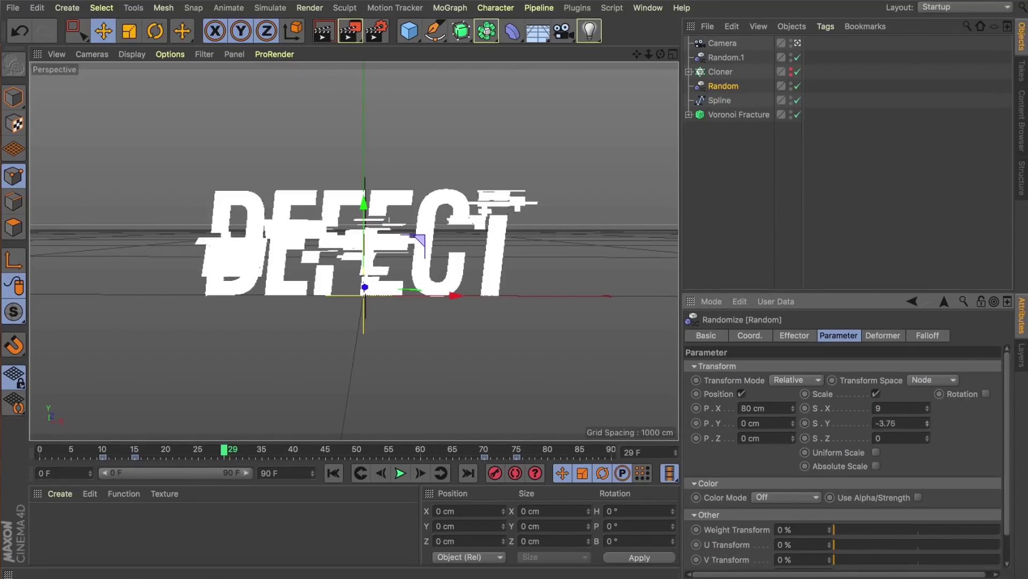
{"action": "left_click", "coordinate": [707, 482]}
{"action": "left_click", "coordinate": [875, 466]}
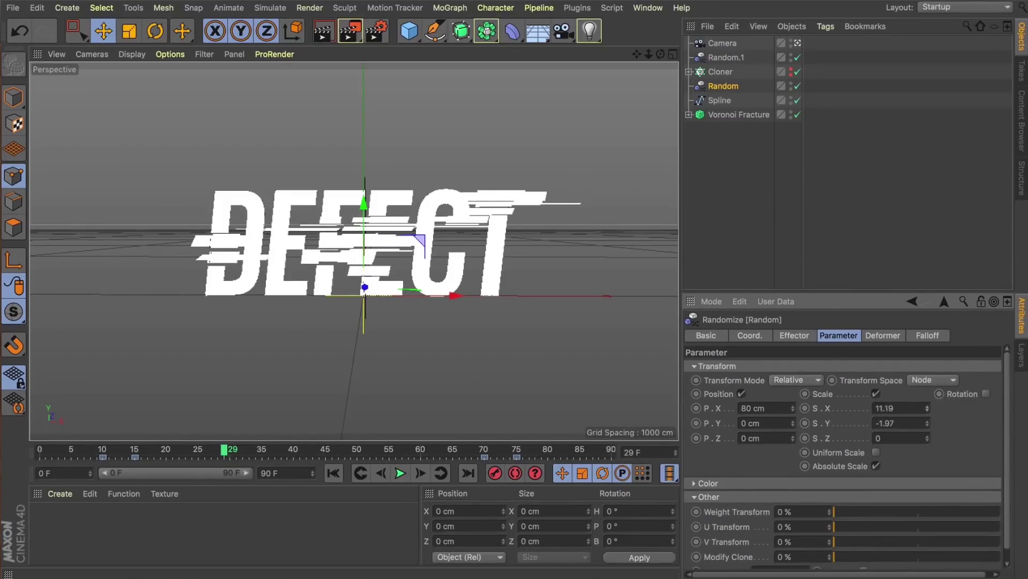
{"action": "left_click_drag", "start_coordinate": [926, 423], "coordinate": [601, 427]}
Reduce the Random effector's scale to S.X 1 and S.Y -1 with Absolute Scale off.
{"action": "left_click", "coordinate": [333, 473]}
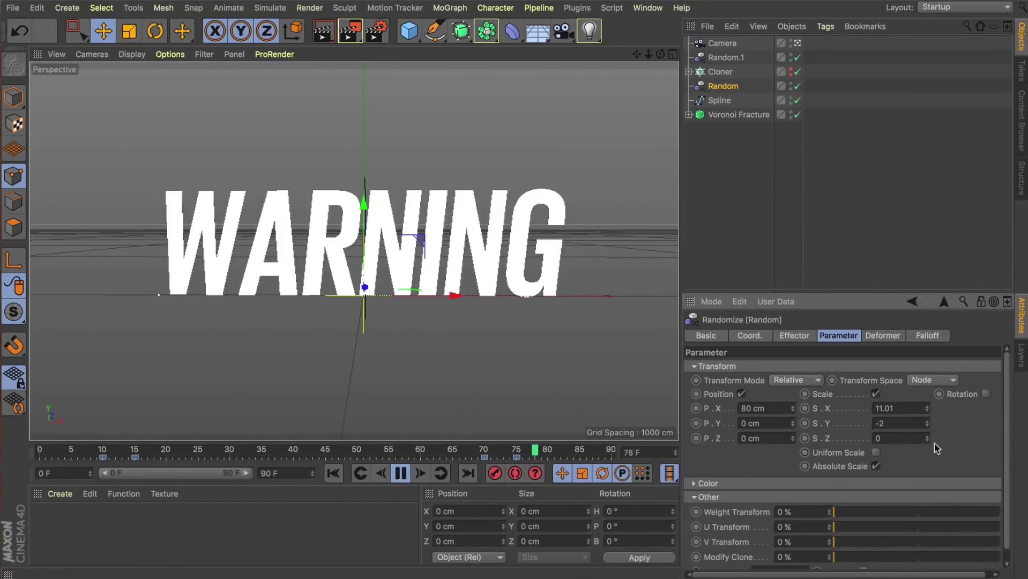
{"action": "left_click", "coordinate": [915, 413]}
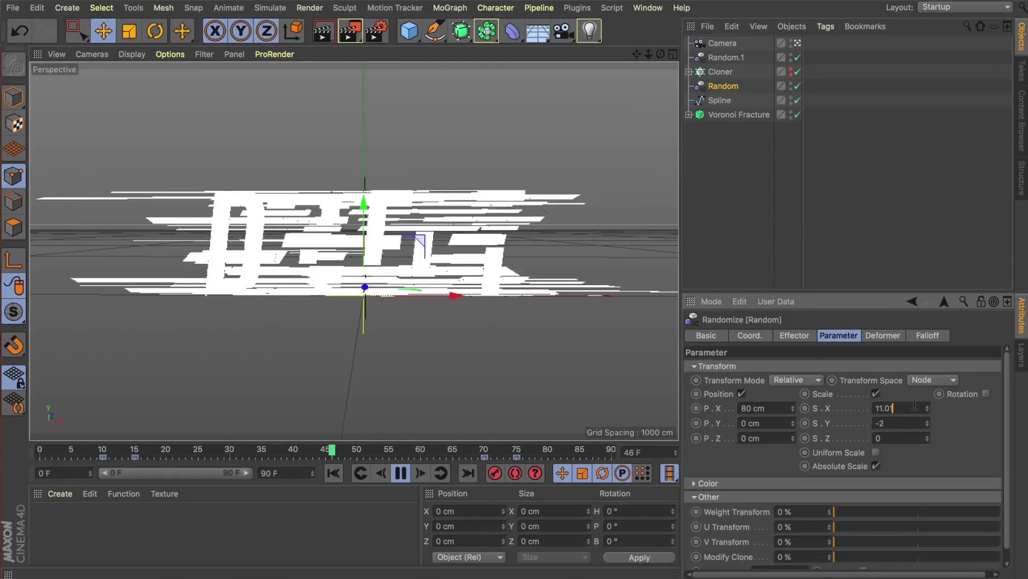
{"action": "type", "text": "3"}
{"action": "key", "text": "Return"}
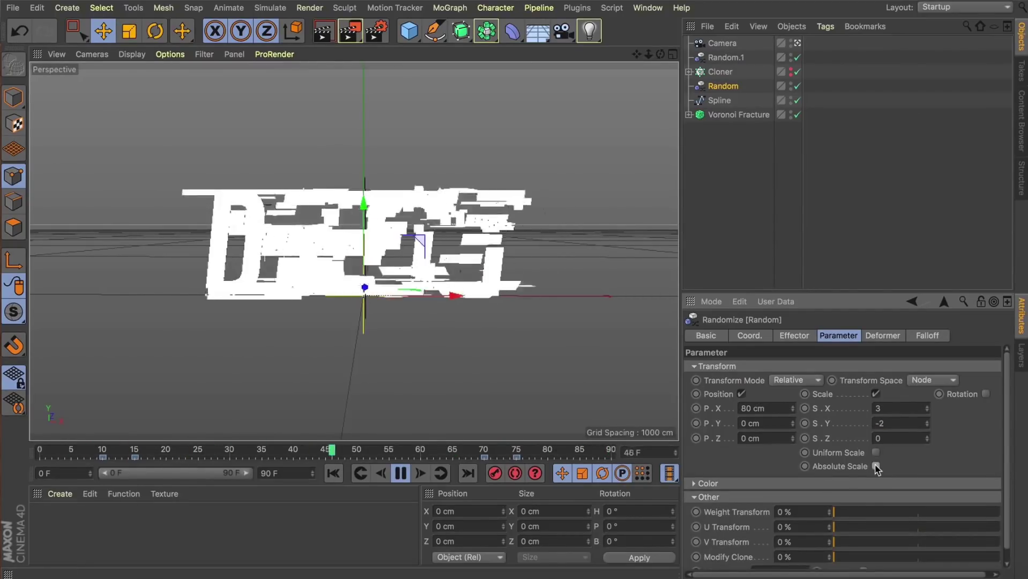
{"action": "left_click", "coordinate": [904, 408]}
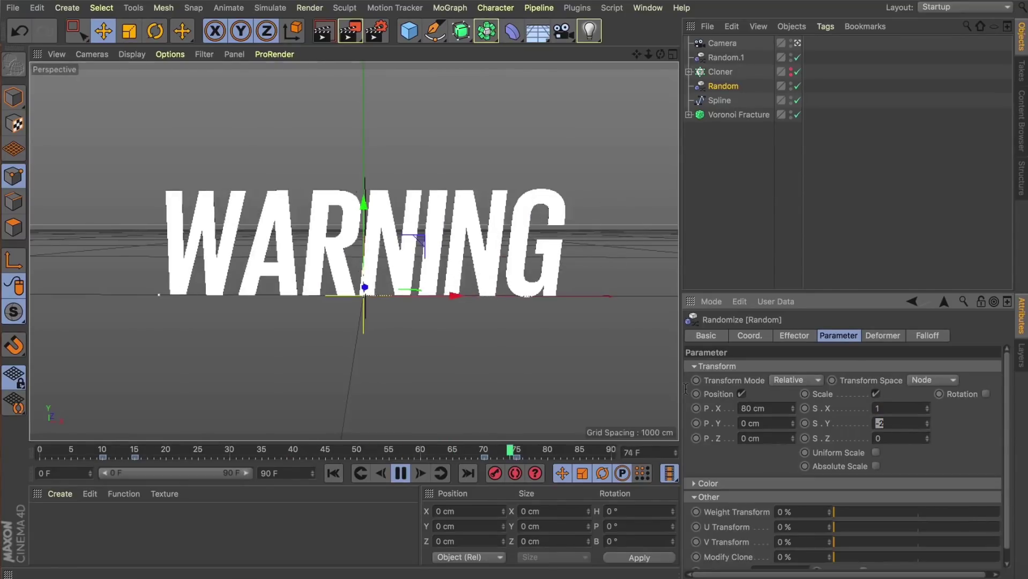
{"action": "type", "text": "-1"}
{"action": "key", "text": "Tab"}
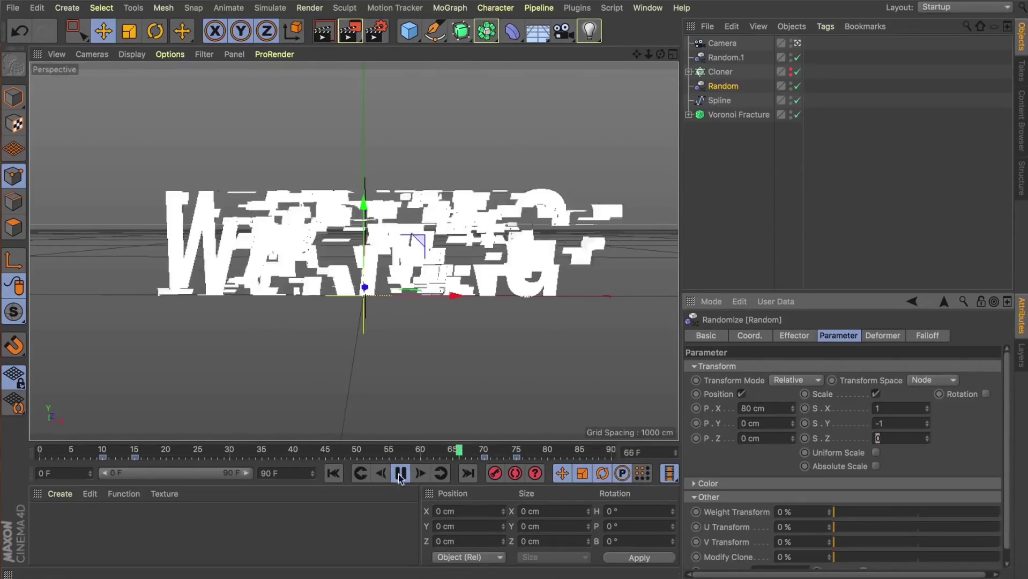
Rewind to frame 0, deselect the Random effector, and play the DEFECT-to-WARNING glitch.
{"action": "left_click", "coordinate": [333, 473]}
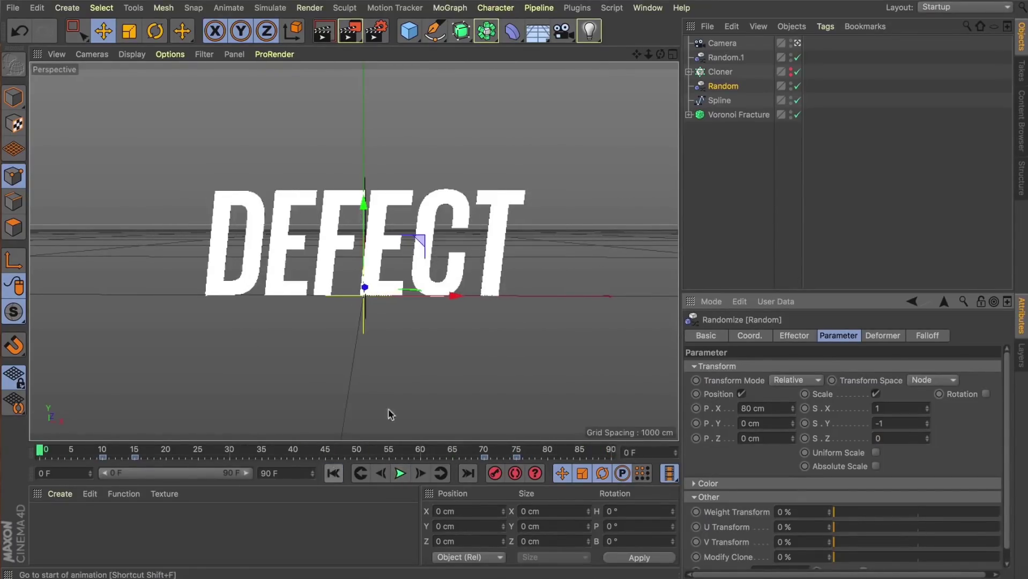
{"action": "left_click", "coordinate": [728, 192]}
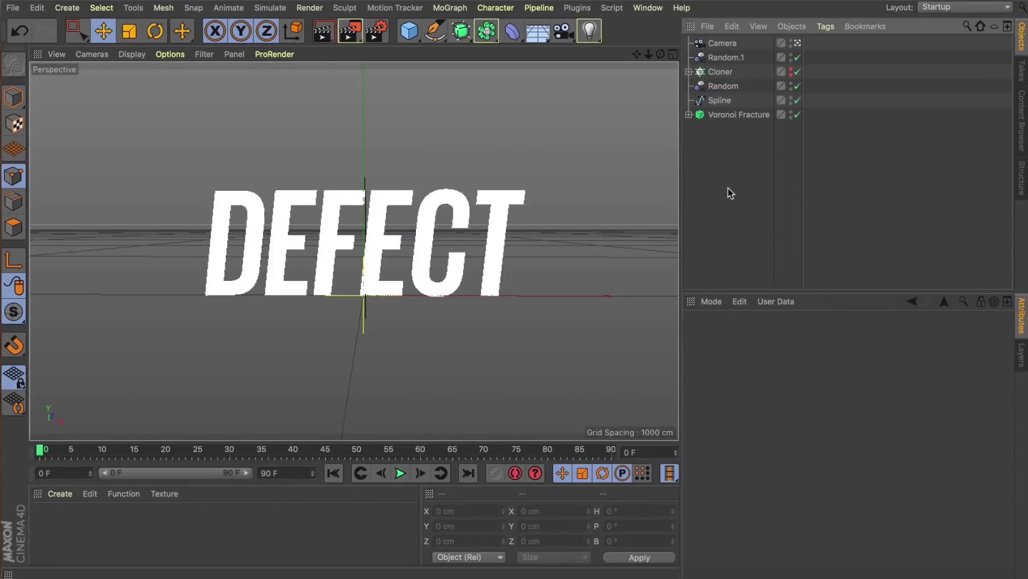
{"action": "left_click", "coordinate": [401, 474]}
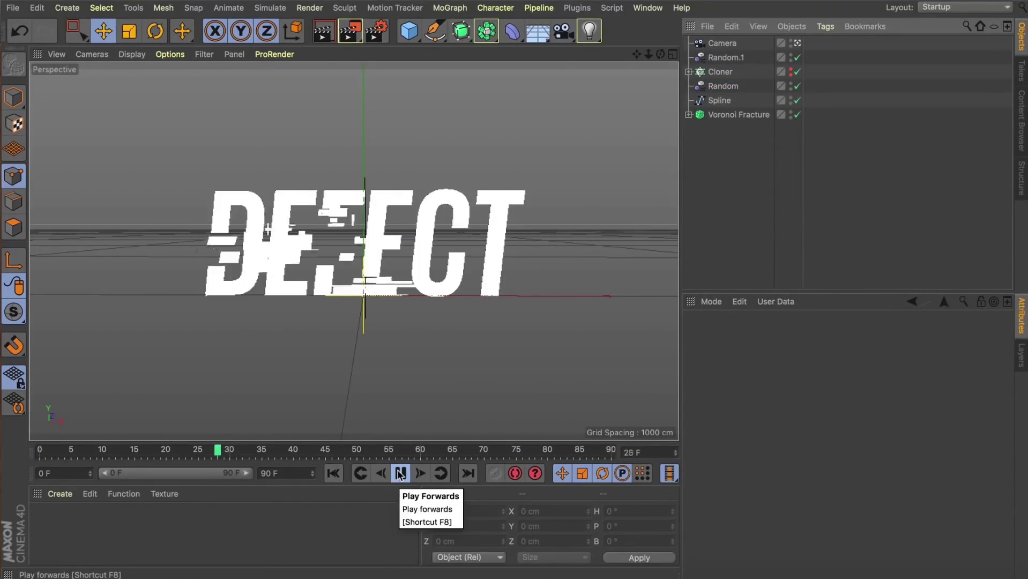